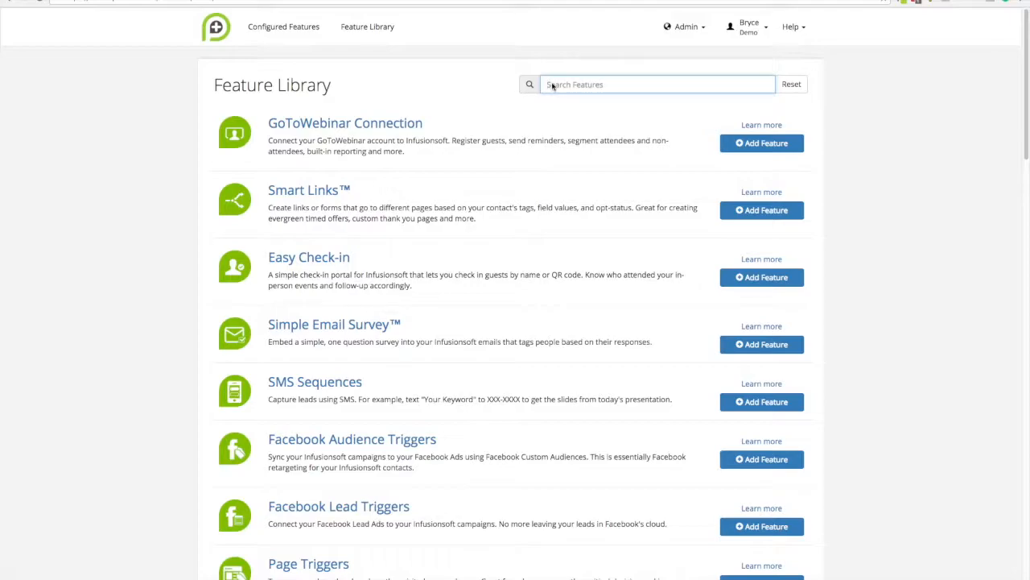
Step: Search the Feature Library for "SMS S" and open the SMS Sequences feature
text(SMS)
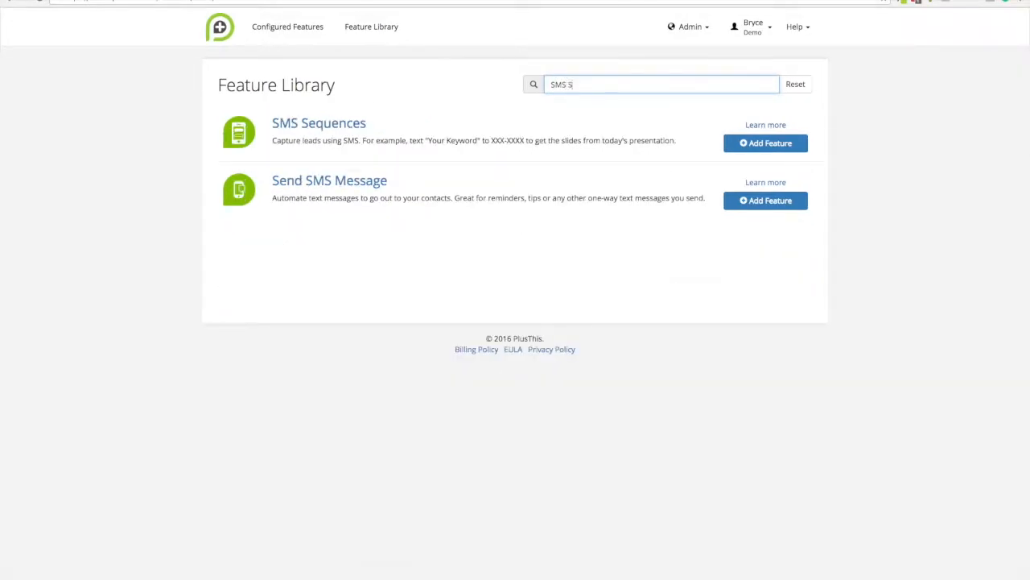
text( S)
click(347, 128)
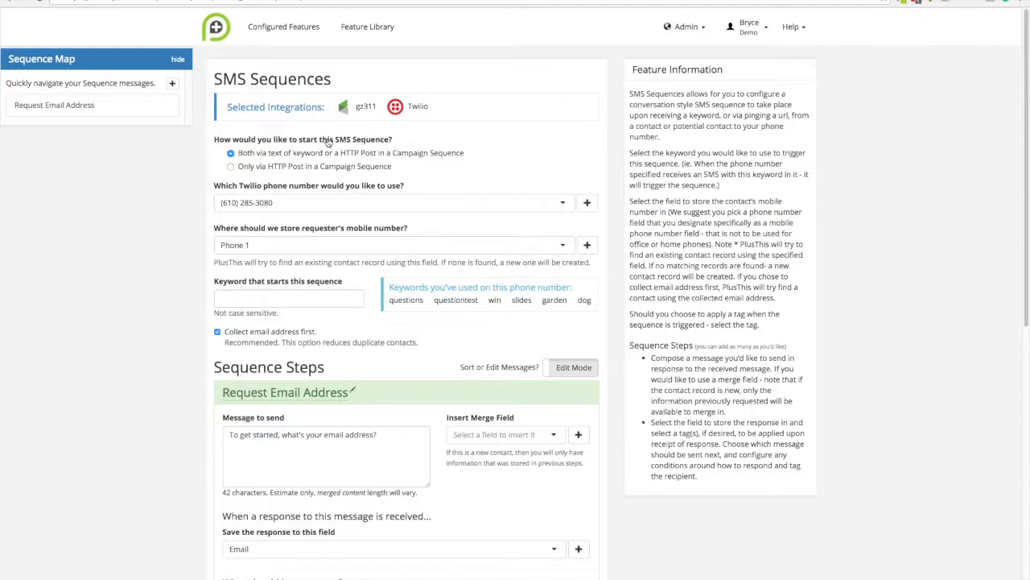
Step: Set the SMS sequence to start only via HTTP Post in a Campaign Sequence and send its messages to Phone 2
click(238, 171)
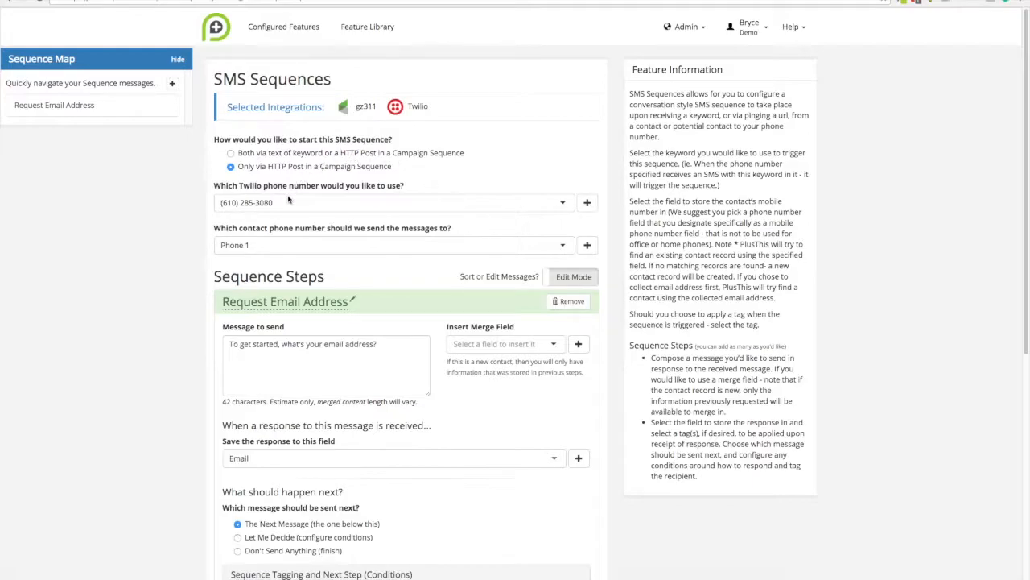
click(270, 247)
click(237, 336)
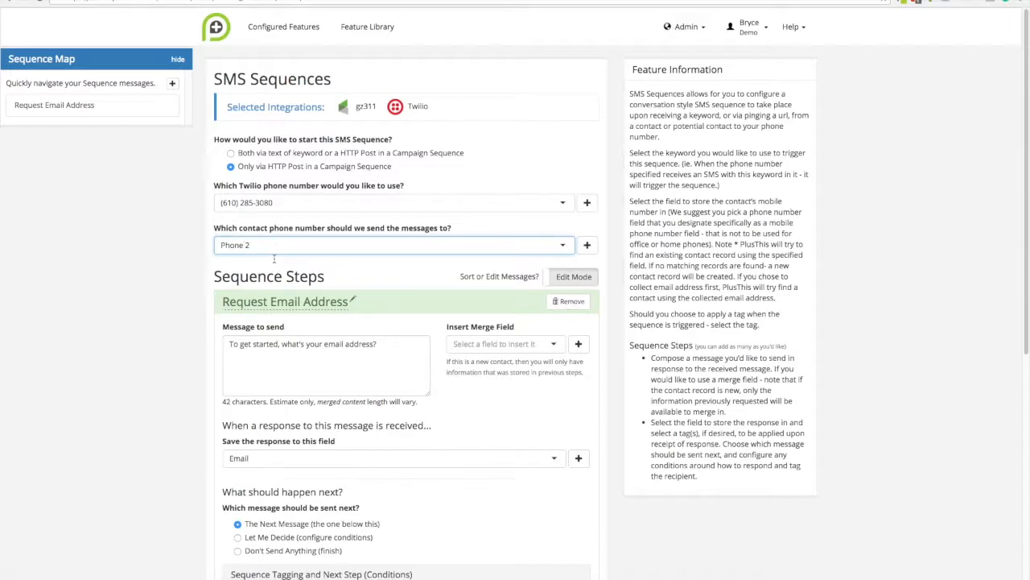
Step: Rename the Request Email Address sequence message to "Consultation Confirmation", switching back to Chrome to finish it
click(351, 300)
triple_click(288, 276)
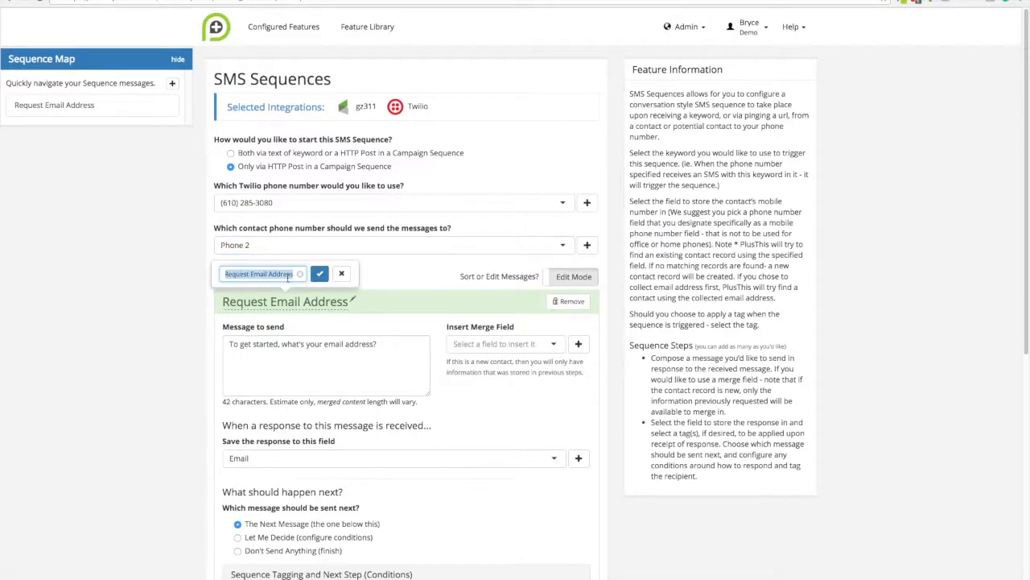
key(BackSpace)
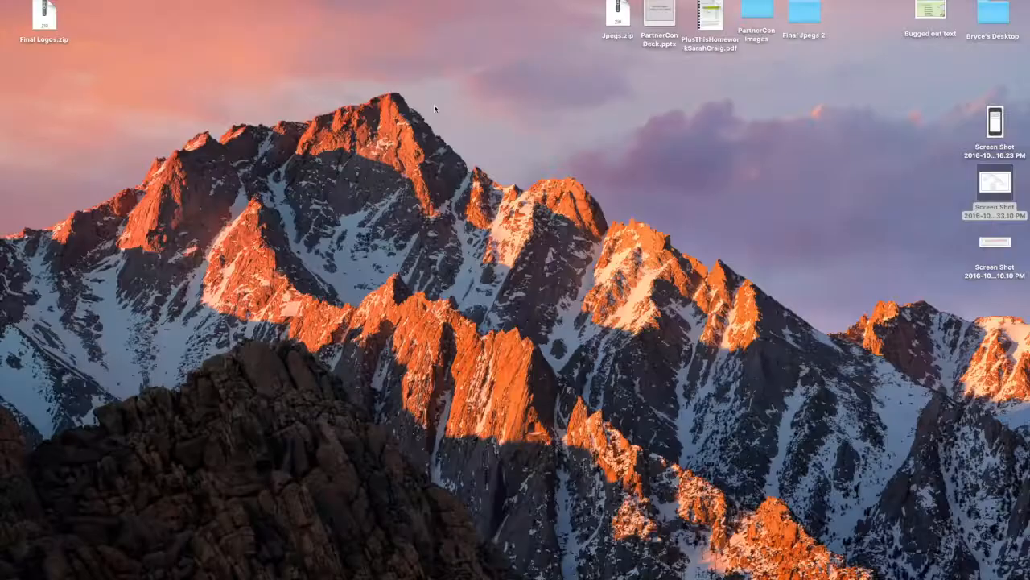
mouse_move(3, 466)
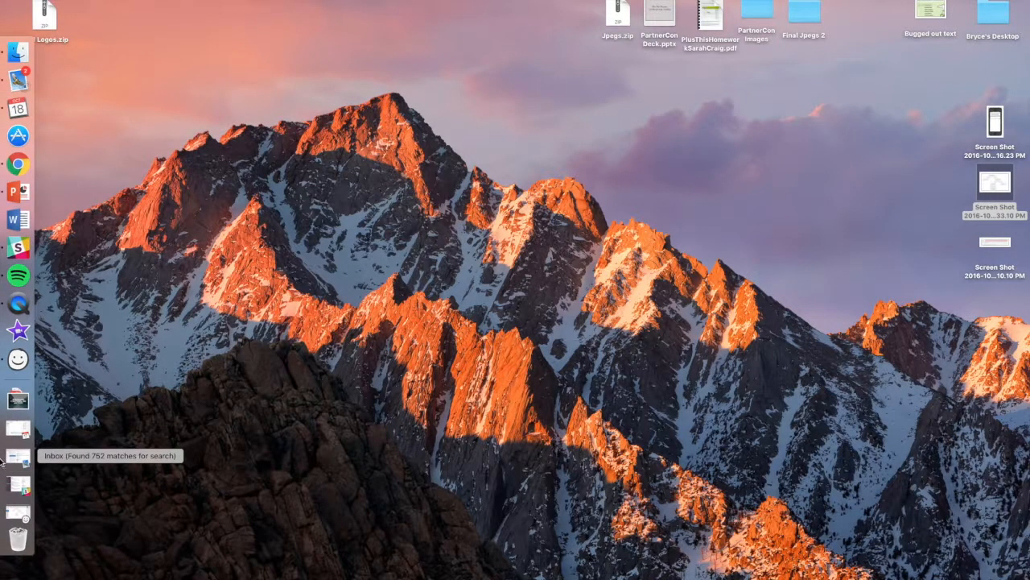
click(16, 165)
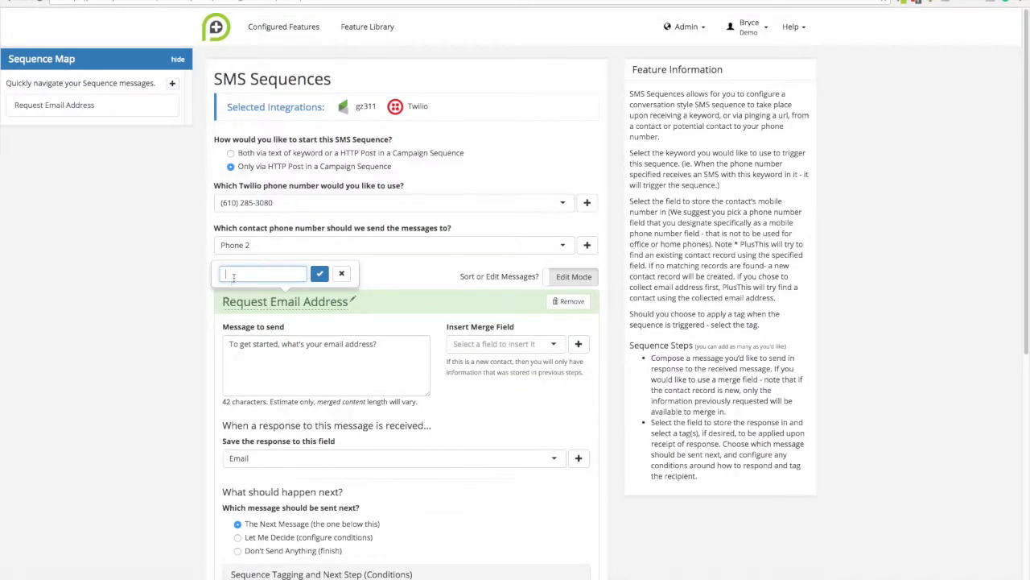
text(Consu)
text(ltation Confirmation)
click(320, 273)
Step: Replace the default message text with "Are you still good to attend our consultation tomorrow? (Yes/No)"
click(304, 344)
triple_click(304, 344)
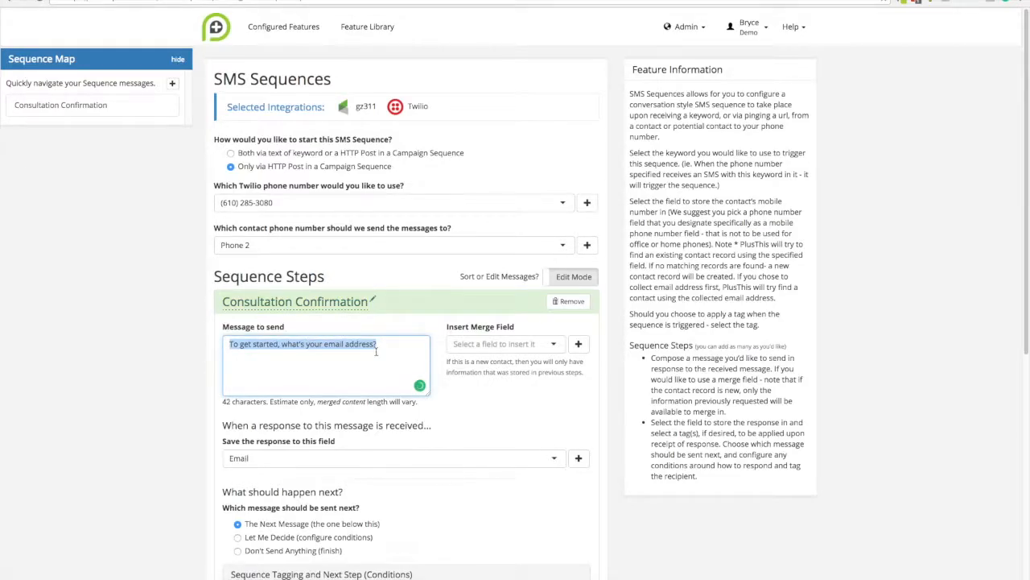
text(Are you s)
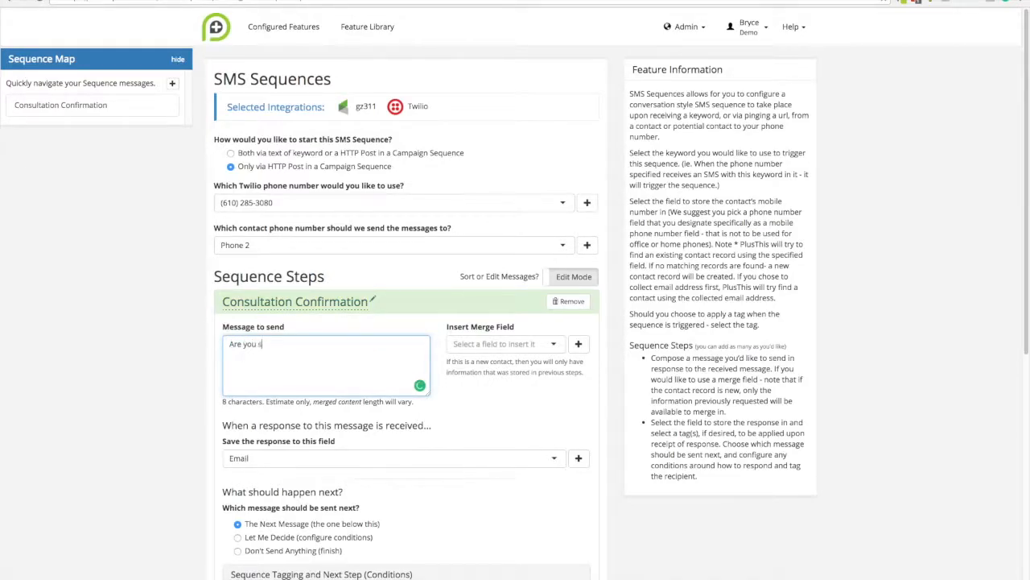
text(till good to Ad)
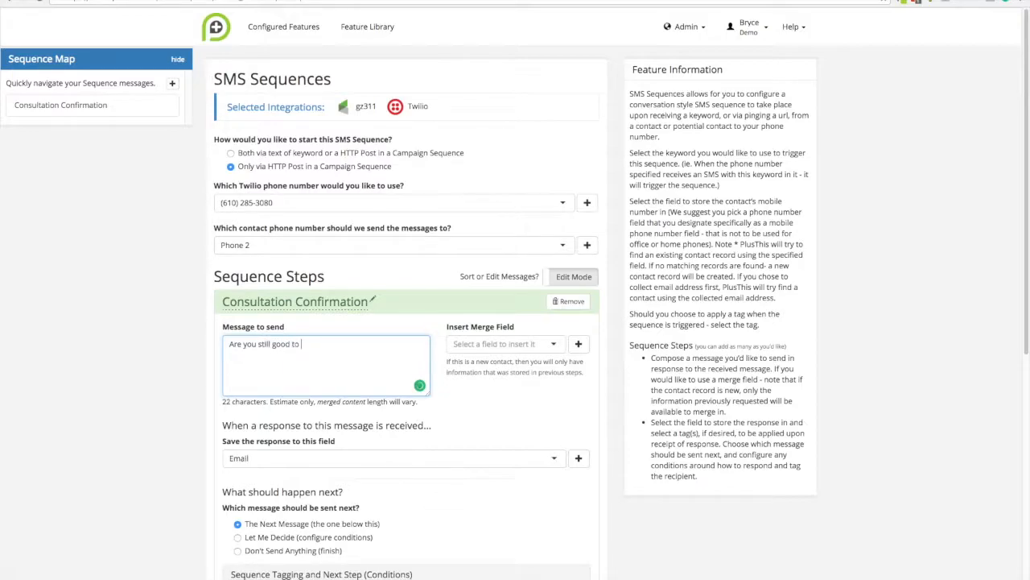
key(BackSpace)
text(ttendOu)
key(BackSpace)
key(BackSpace)
text(o)
key(BackSpace)
key(BackSpace)
key(BackSpace)
key(BackSpace)
key(BackSpace)
key(BackSpace)
text(attend our consultation tomorrow? (Ye)
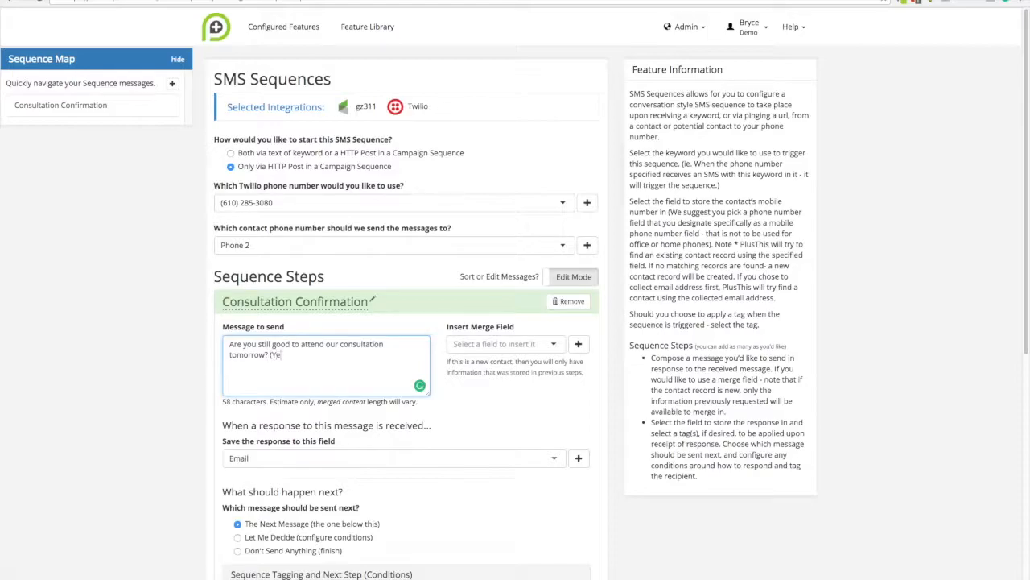
text(s/No)
Step: Prefix the message title with "Step 1:" so it reads "Step 1: Consultation Confirmation"
click(372, 299)
click(237, 274)
key(Left)
key(Left)
key(Left)
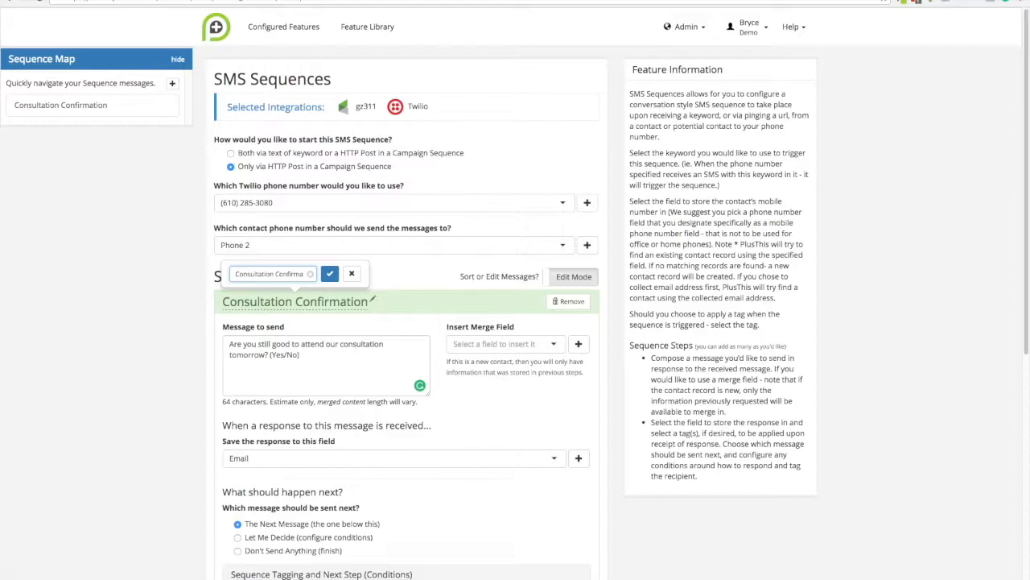
text(Step 1:)
click(329, 274)
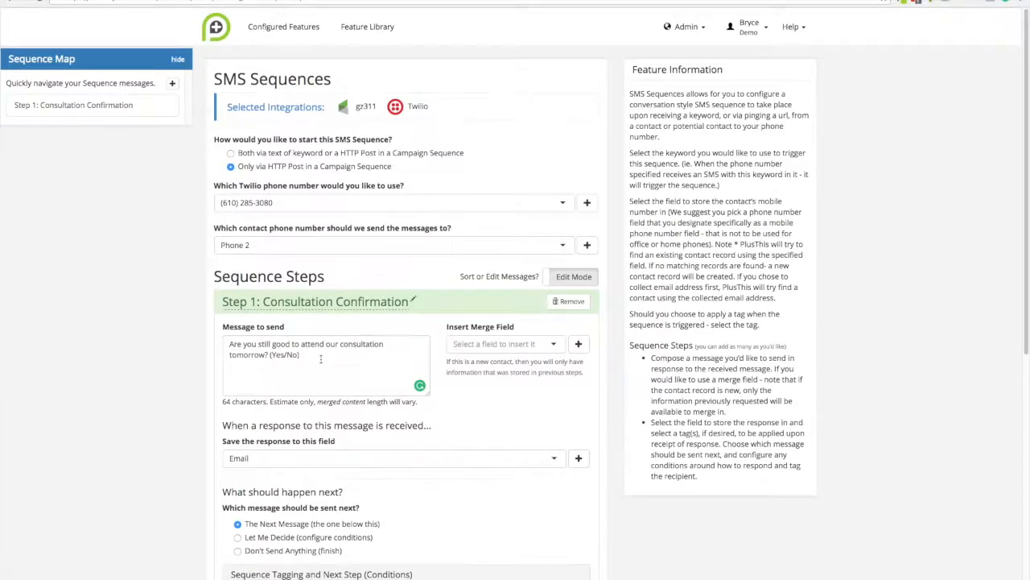
Step: Insert the First Name merge field at the start of the Step 1 message
scroll(320, 359, down, 1)
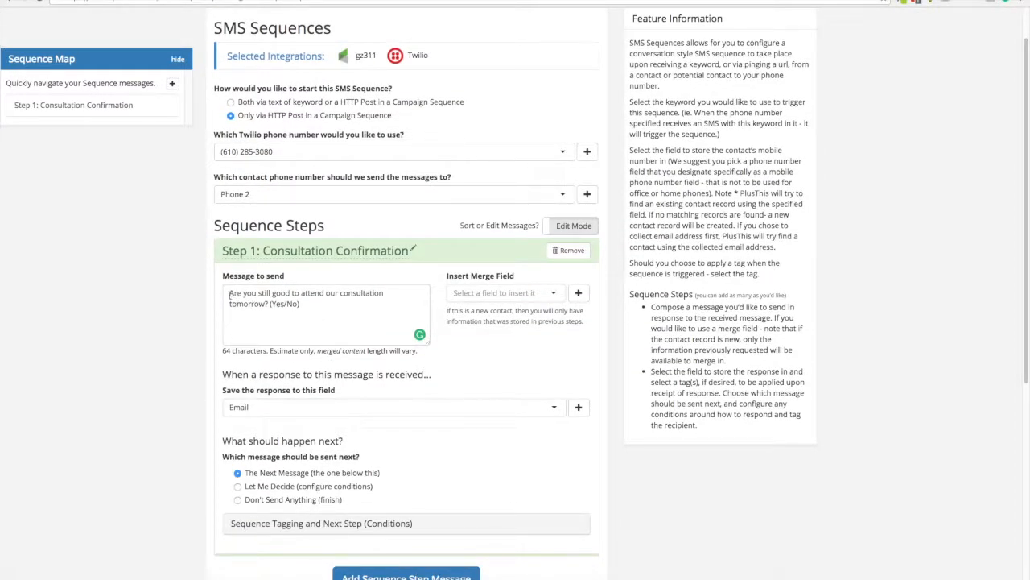
click(475, 294)
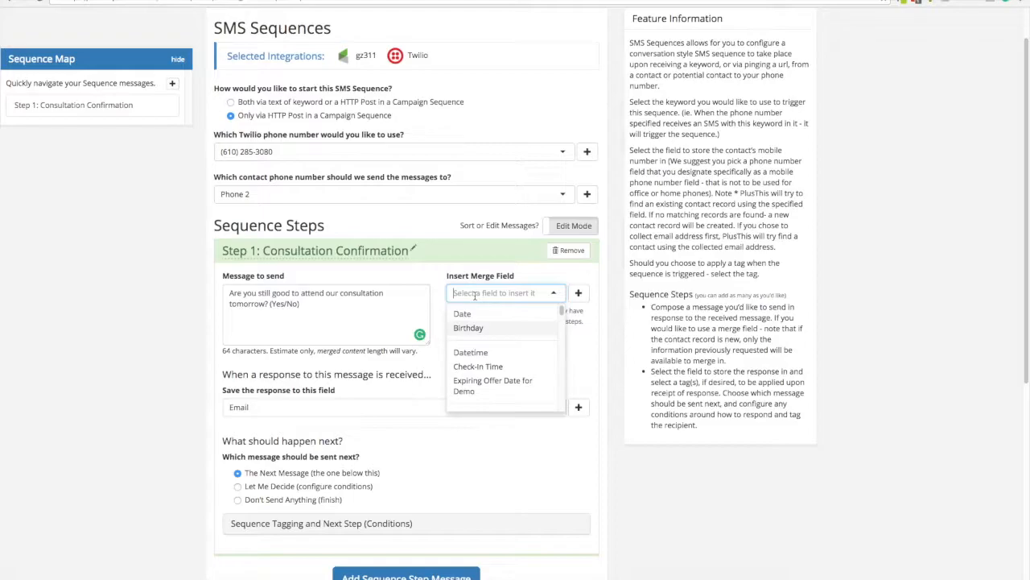
text(First)
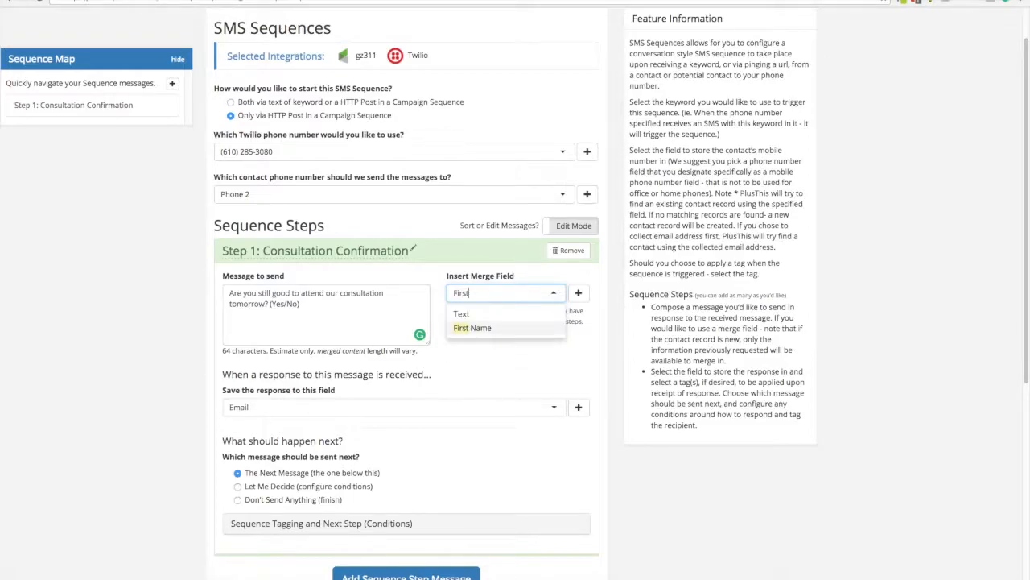
click(466, 328)
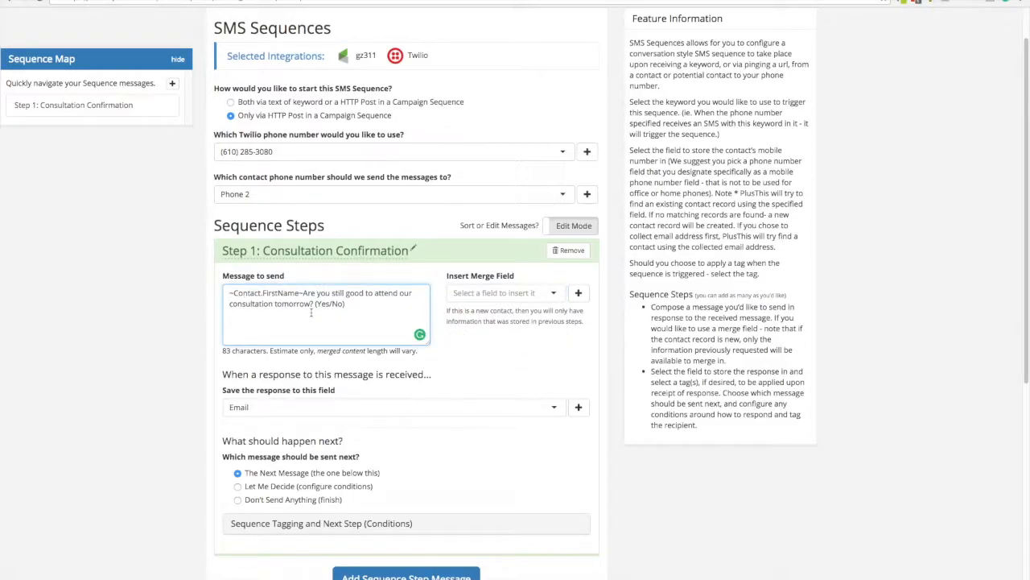
Step: Put "Hi" before the first-name merge field, a comma and space after it, and change "Are" to lowercase "are"
click(227, 293)
text(Hi)
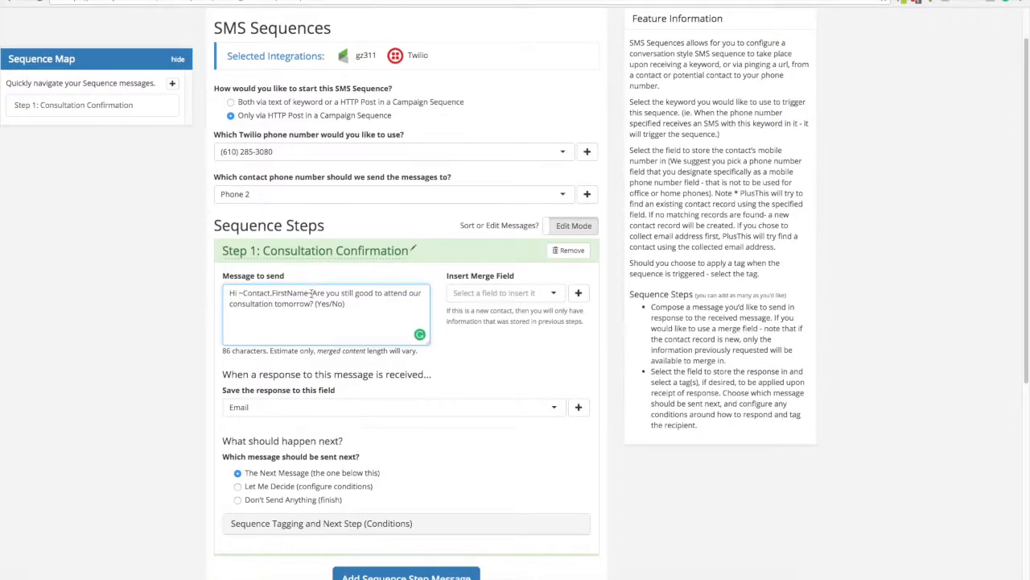
click(310, 293)
text(,)
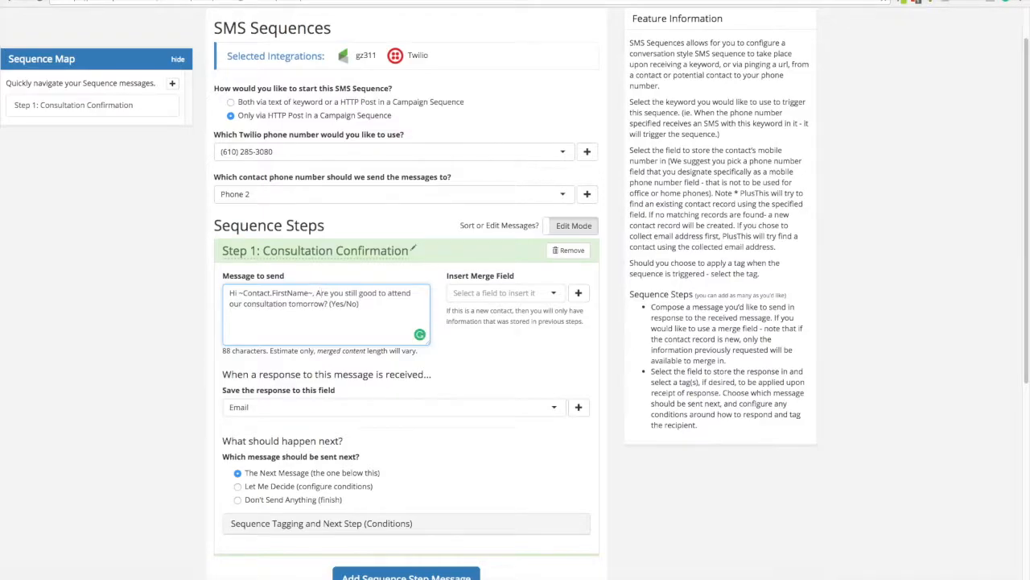
click(317, 293)
key(BackSpace)
text(a)
click(366, 311)
Step: Clear the Email field from the response-saving setting so that the reply to Step 1 is not stored
scroll(364, 314, down, 2)
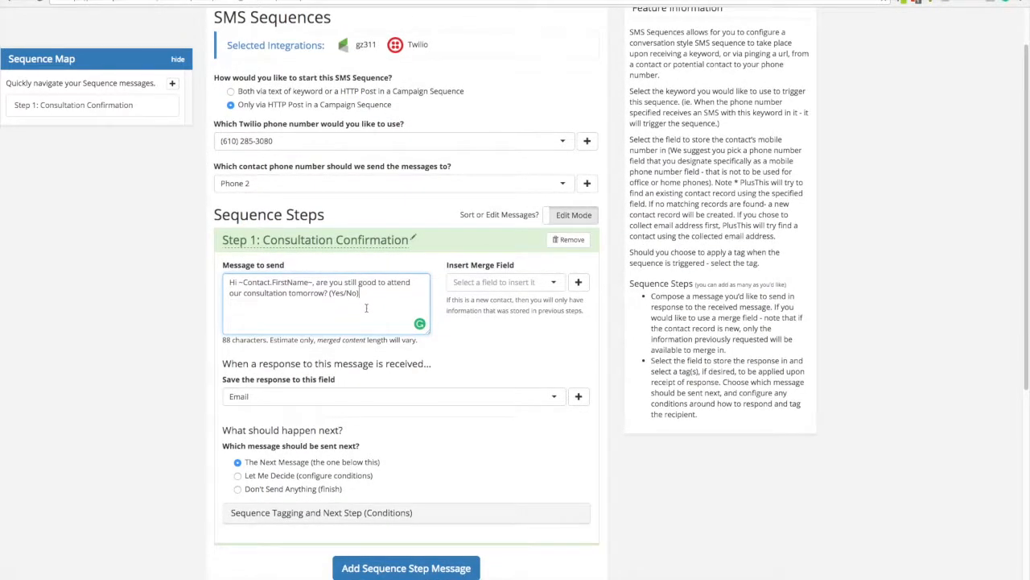
click(293, 317)
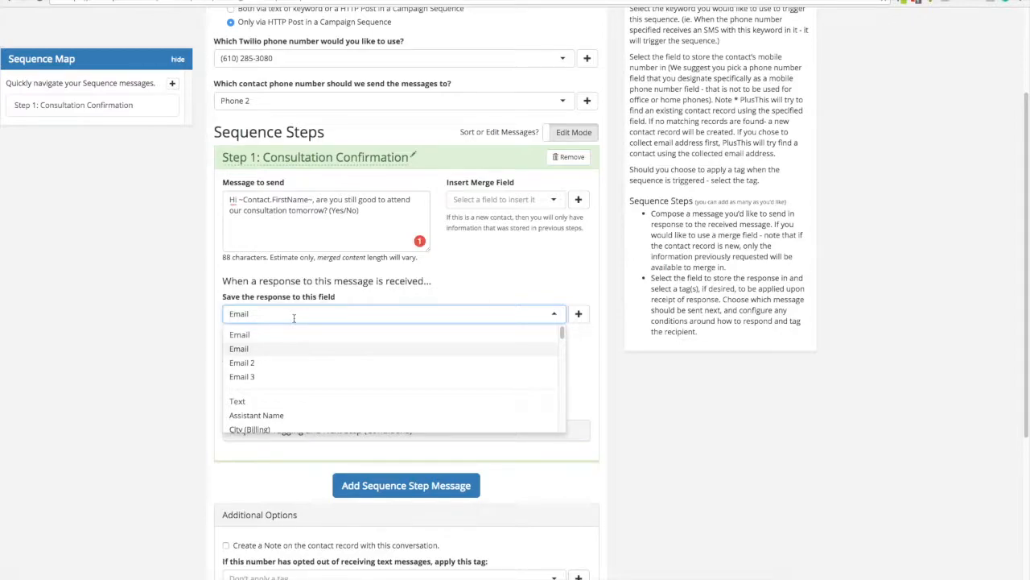
key(BackSpace)
click(342, 300)
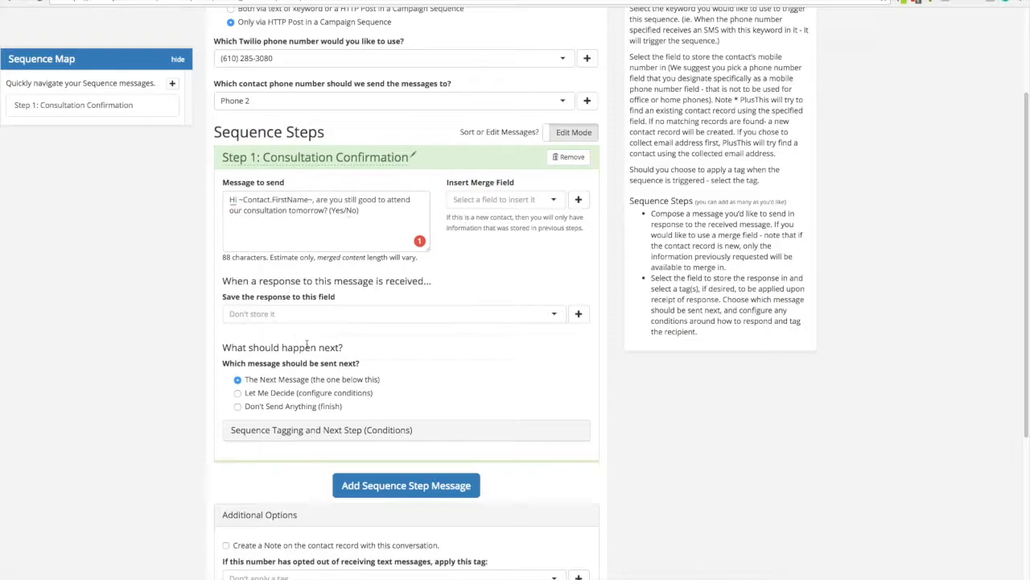
Step: Set which message is sent next after Step 1 to Let Me Decide (configure conditions)
scroll(307, 344, down, 1)
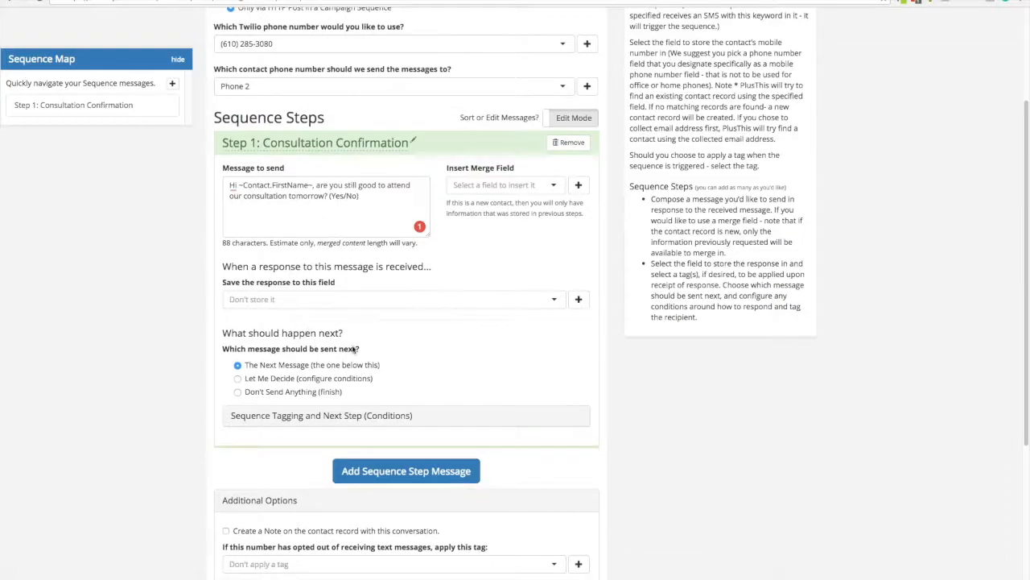
click(237, 378)
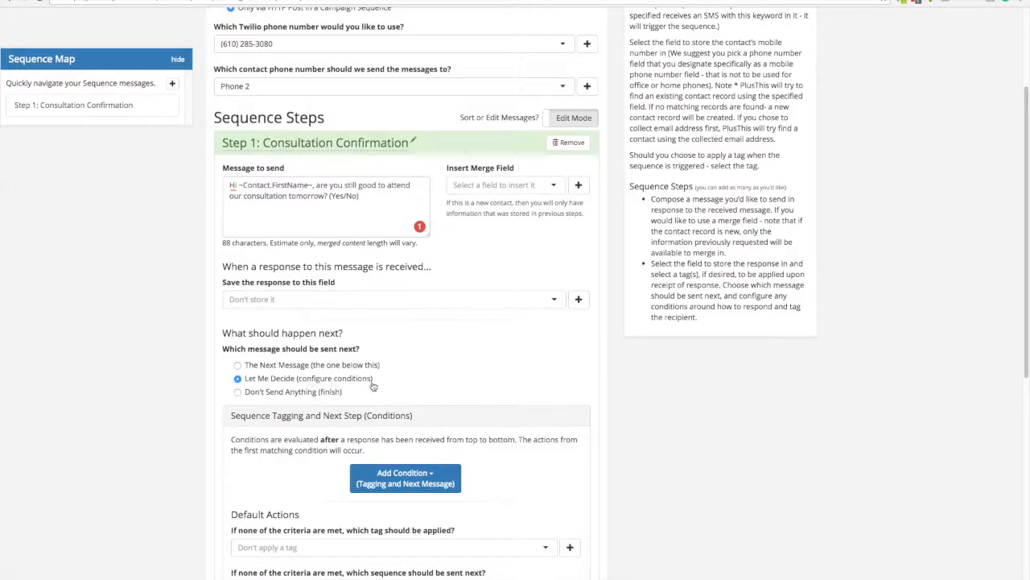
scroll(448, 358, down, 2)
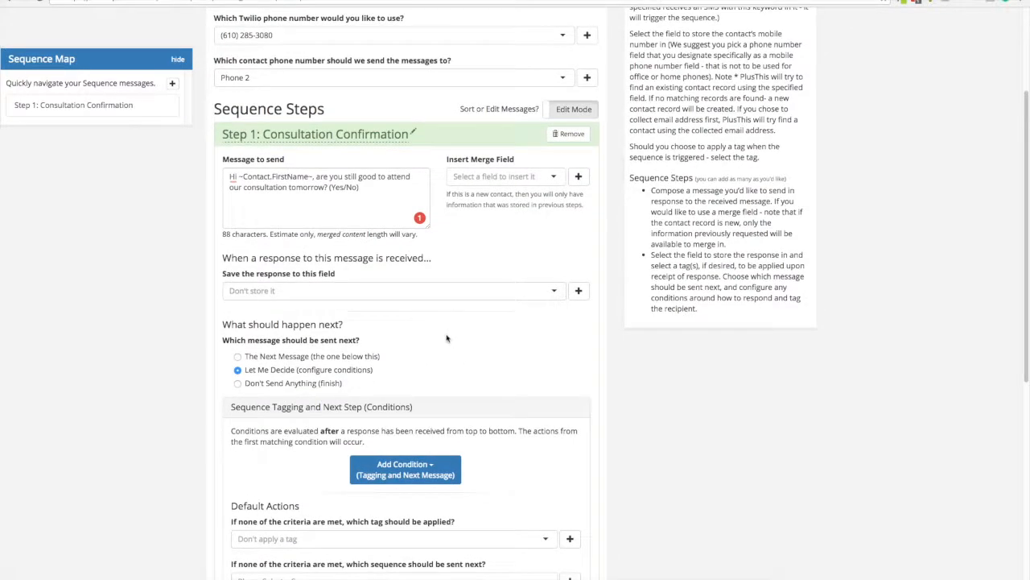
scroll(445, 326, down, 1)
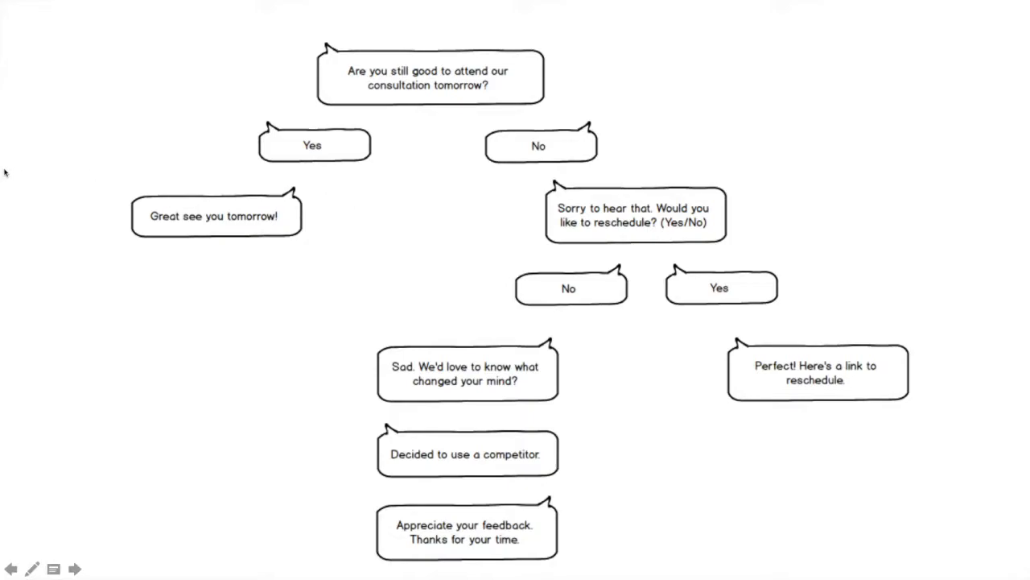
Step: Leave the conversation flowchart slide, switch back to Chrome, and add an Equal/Contains condition to Step 1
key(Escape)
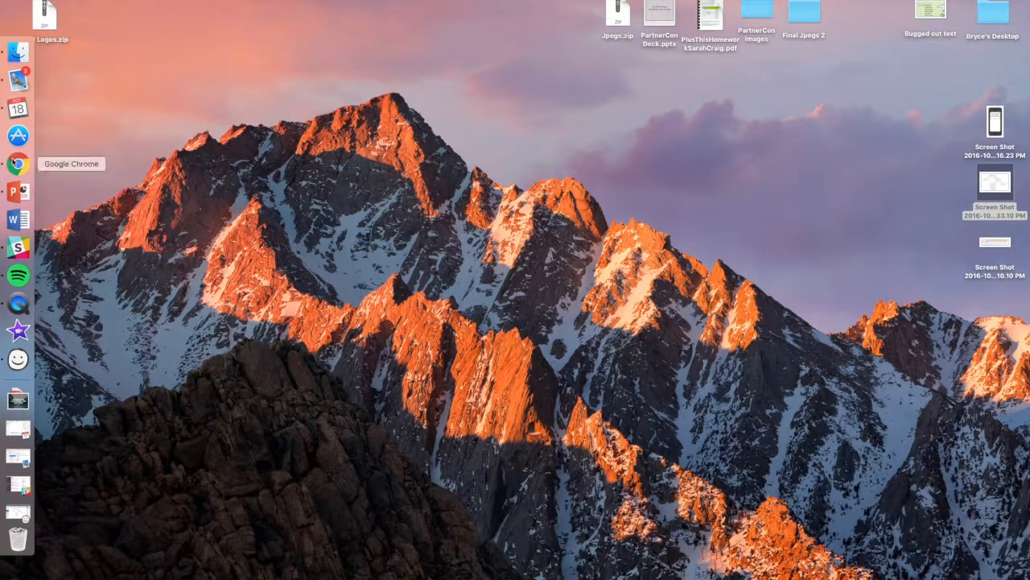
click(18, 165)
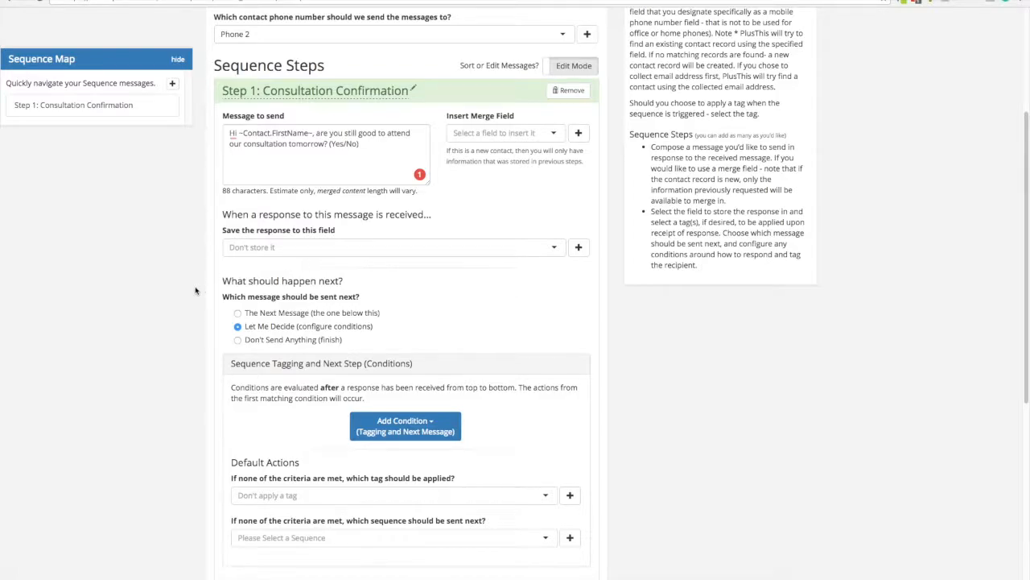
scroll(232, 325, down, 1)
click(406, 377)
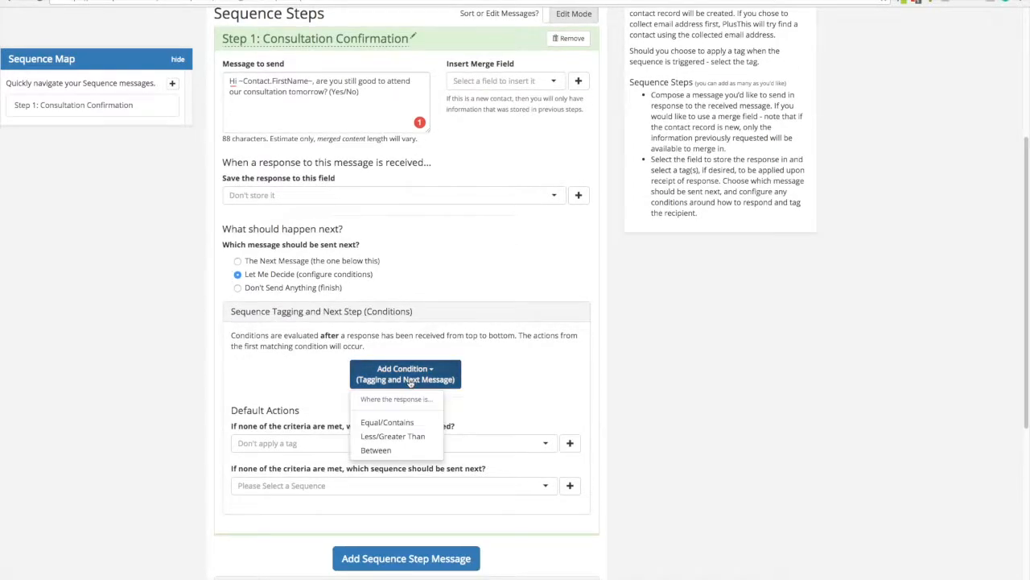
click(381, 423)
Step: Add "yes" as a word the response must contain for the Equals / Contains condition
scroll(331, 386, down, 1)
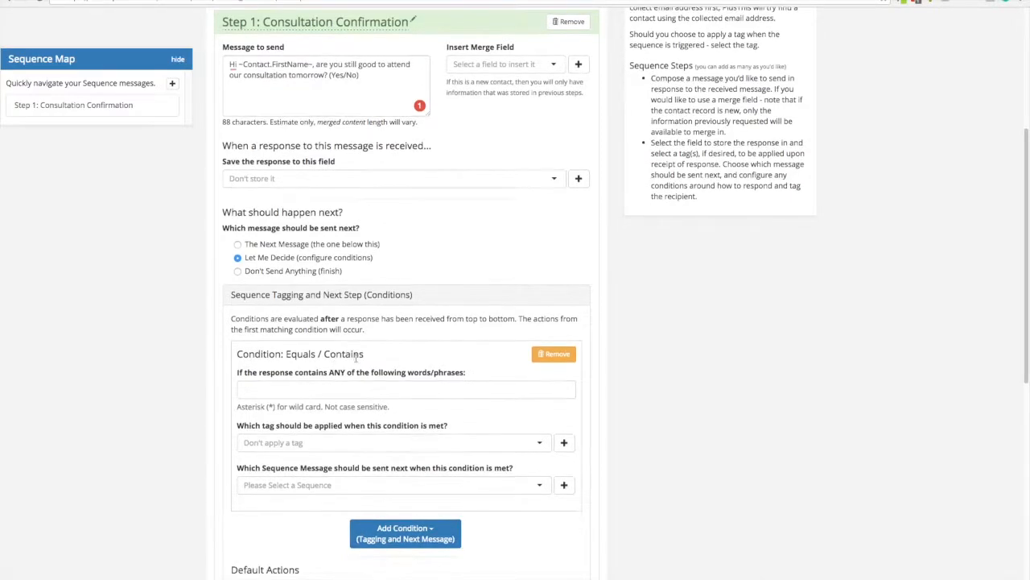
click(341, 387)
text(Yes)
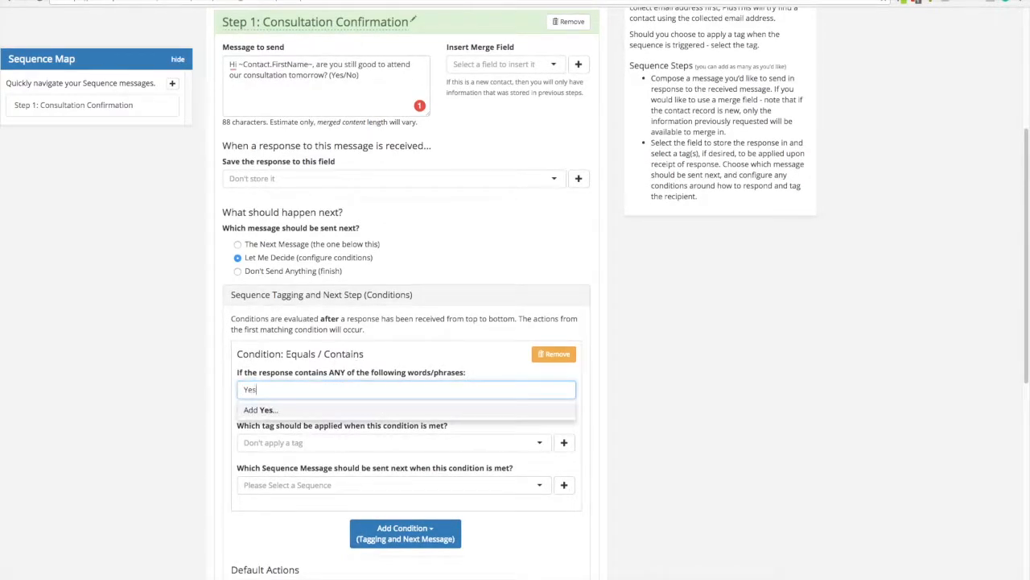
click(280, 410)
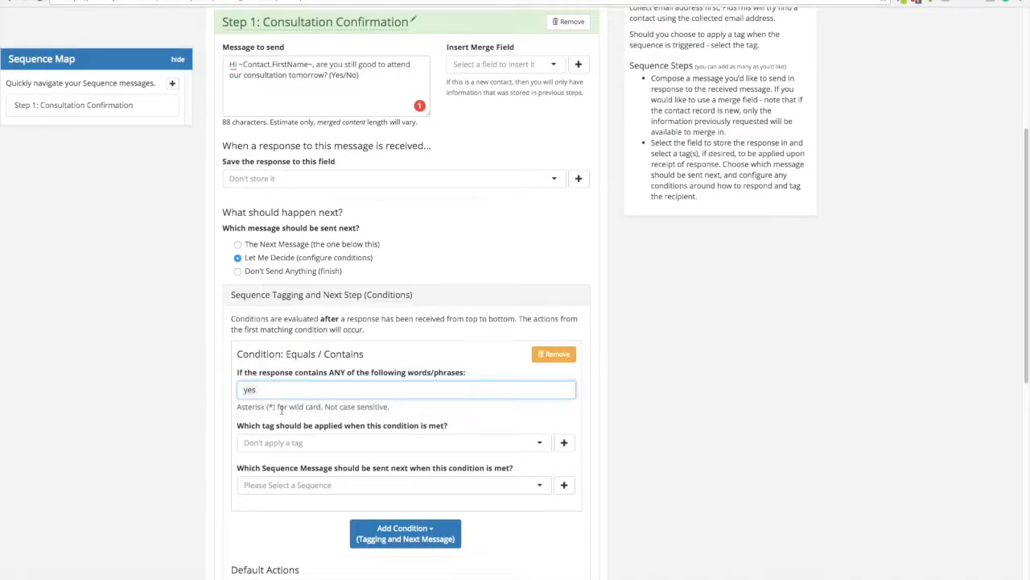
Step: Apply the tag Confirmation Confirmed when Step 1's "yes" condition is met
scroll(346, 418, down, 2)
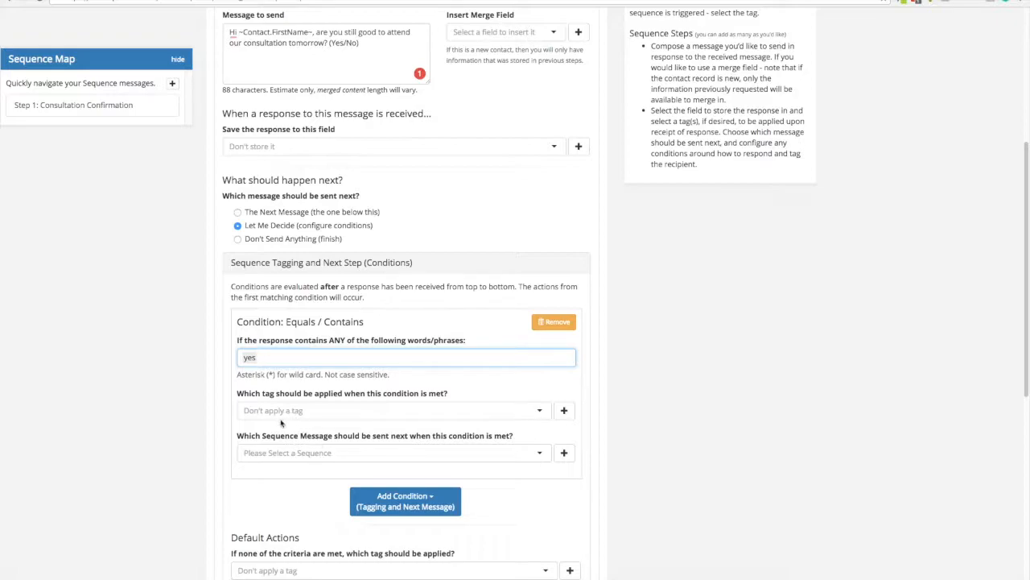
click(313, 453)
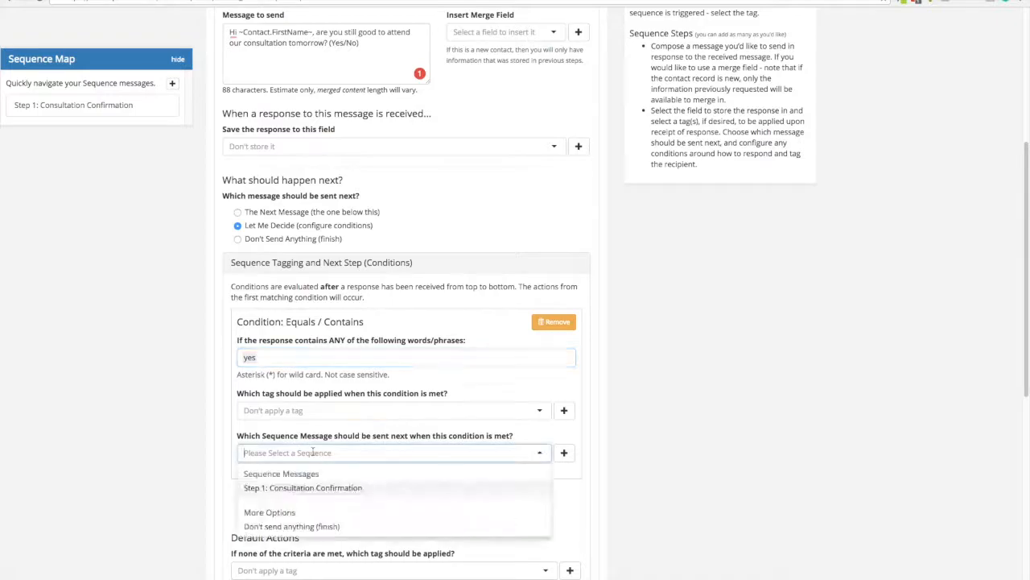
click(324, 410)
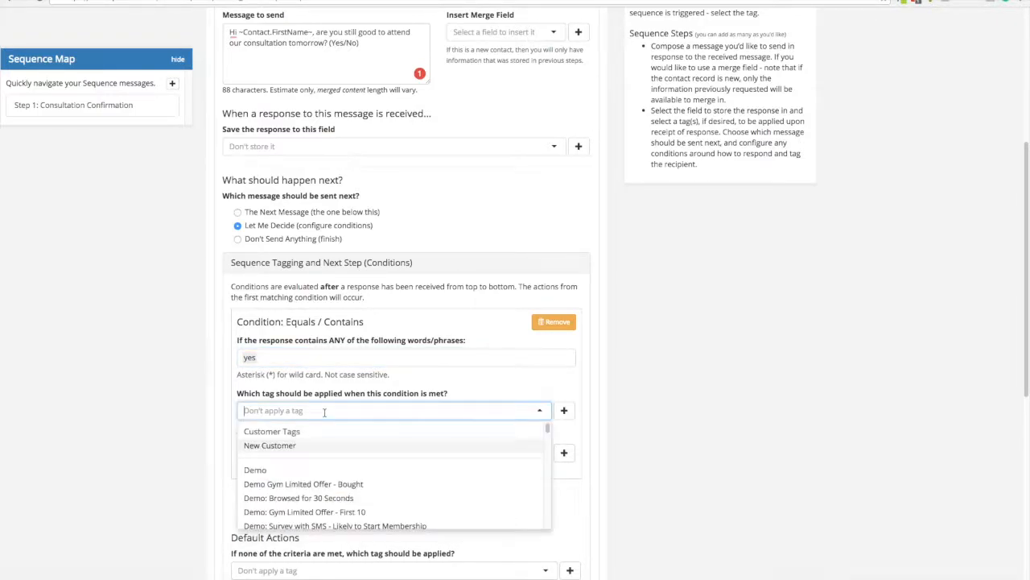
text(Confirmation)
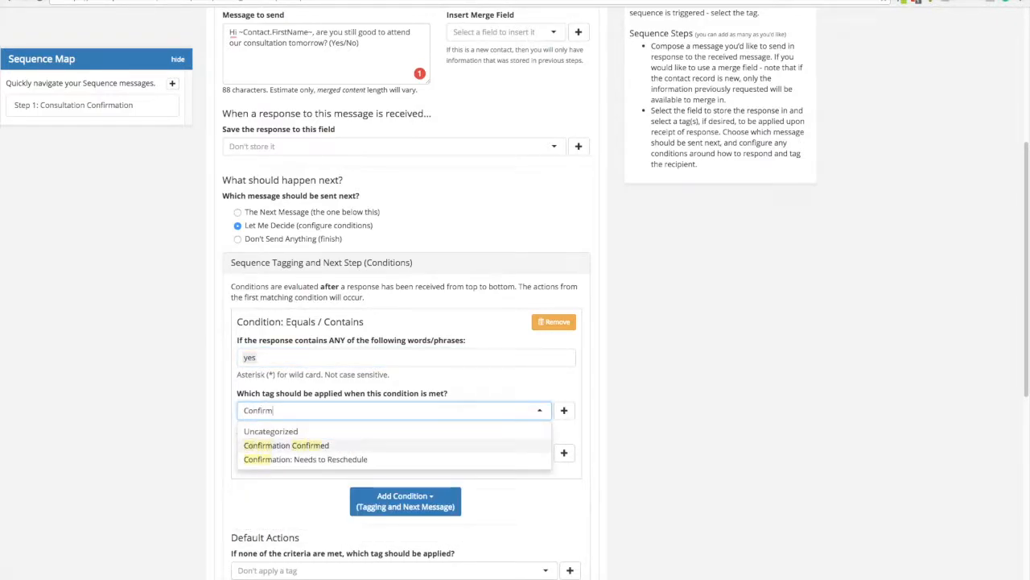
click(286, 445)
Step: Create a new sequence message as the one sent next when Step 1's "yes" condition is met
click(280, 452)
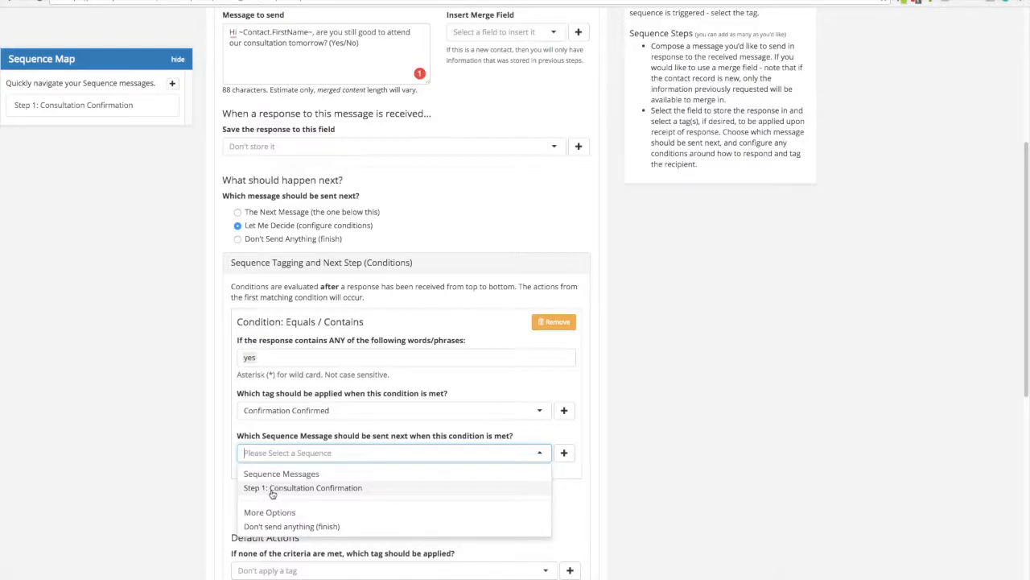
click(639, 459)
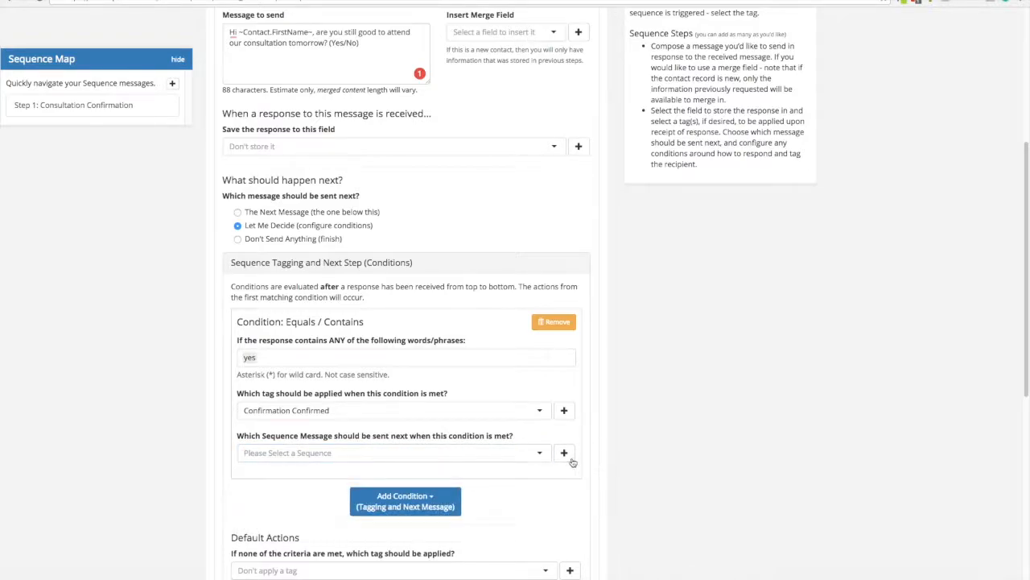
click(566, 455)
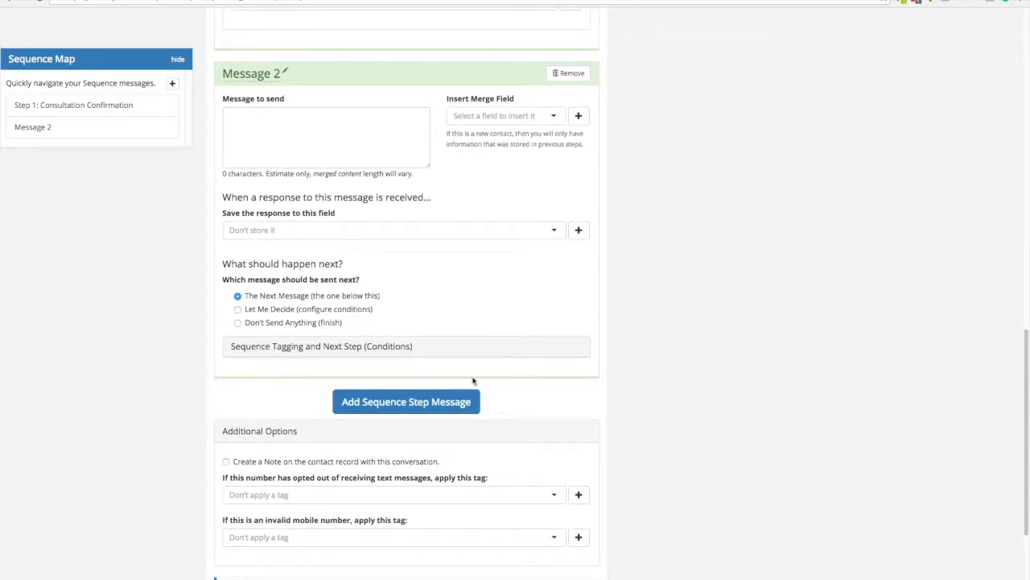
Step: Rename the new message Confirmation Received and enter "Great, see you tomorrow!" as its message to send
click(286, 73)
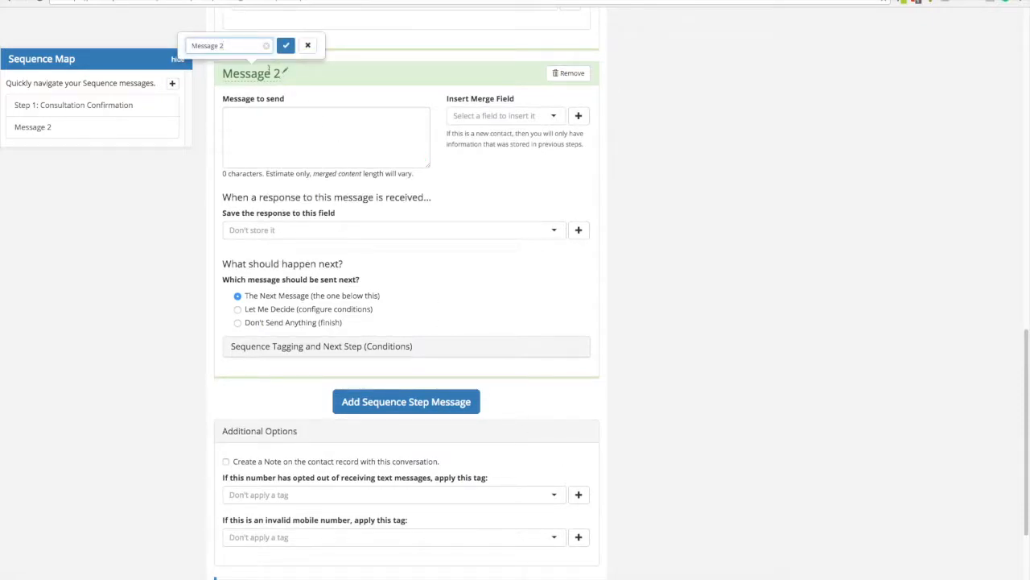
drag(240, 49, 180, 47)
key(BackSpace)
text(Confirmation Received)
click(286, 45)
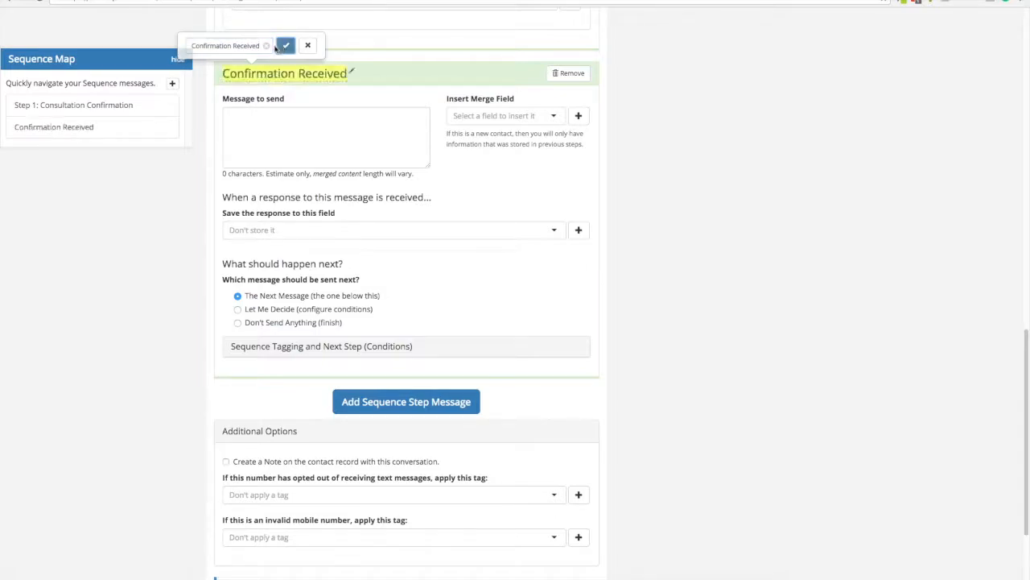
click(304, 111)
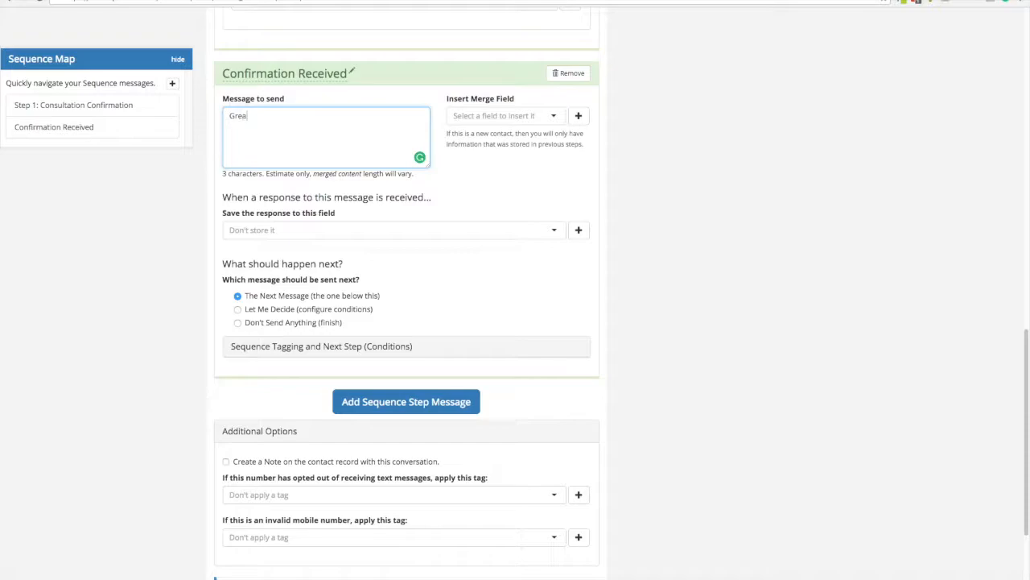
text(Great, see you tomorrow!)
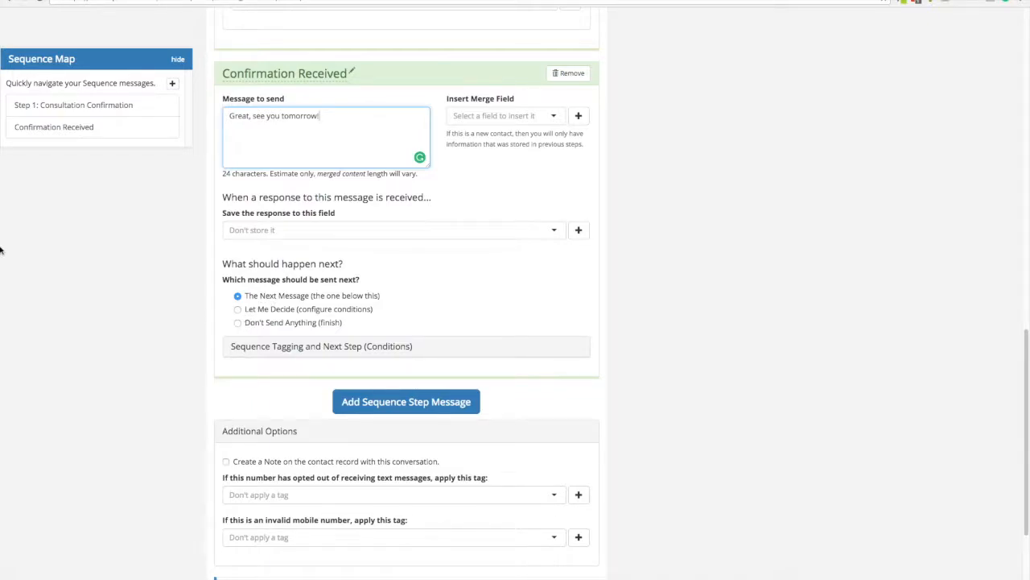
Step: Check the conversation flowchart, switch back to Chrome, and set Confirmation Received to Don't Send Anything (finish)
mouse_move(2, 246)
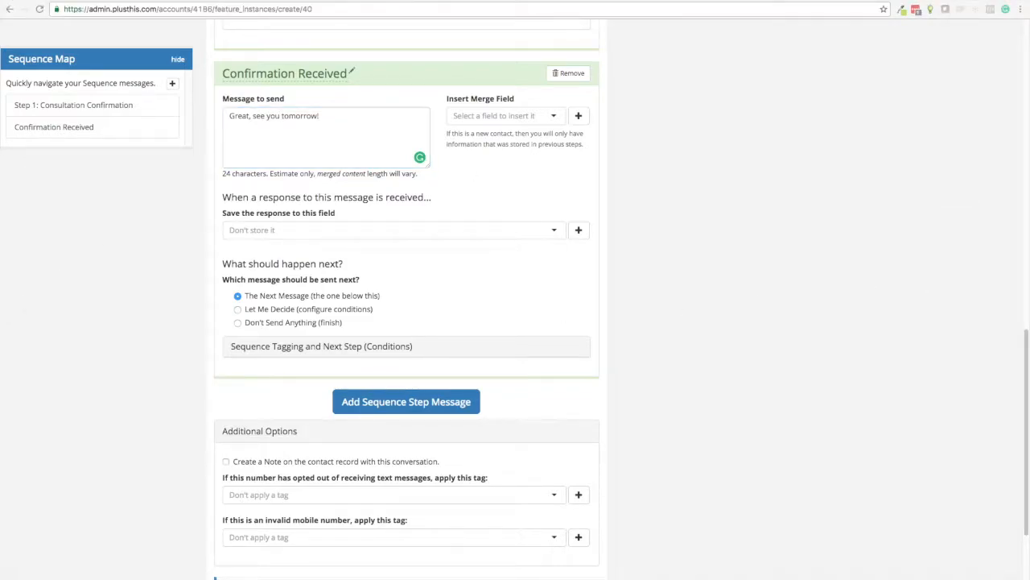
key(ctrl+Left)
key(ctrl+Up)
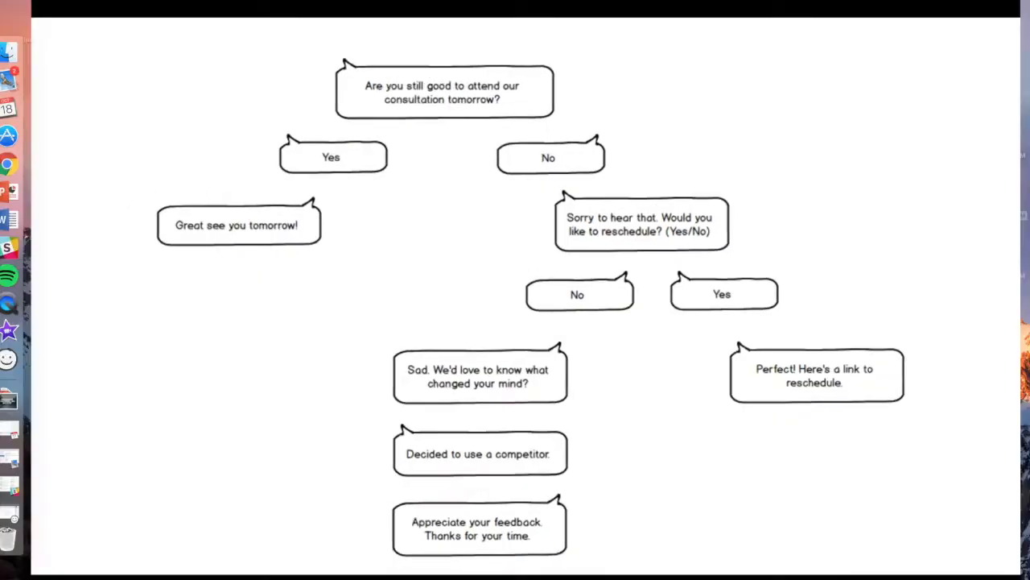
click(338, 278)
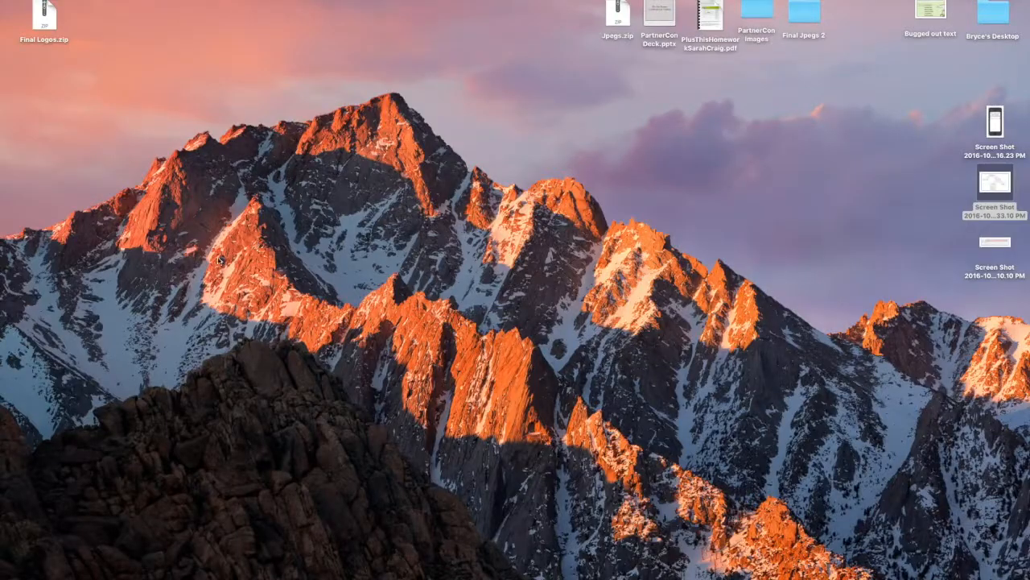
mouse_move(2, 244)
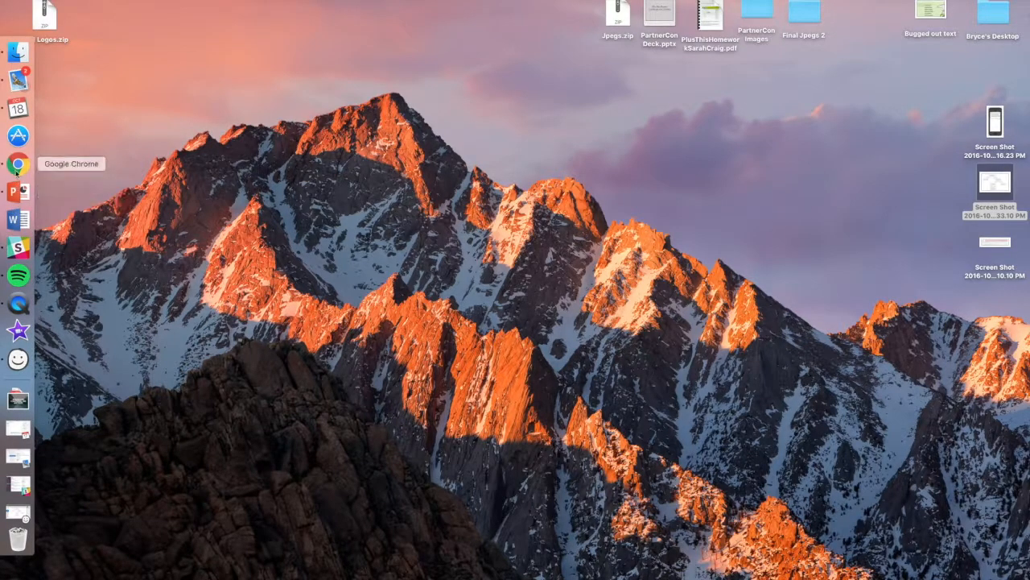
click(16, 165)
click(254, 325)
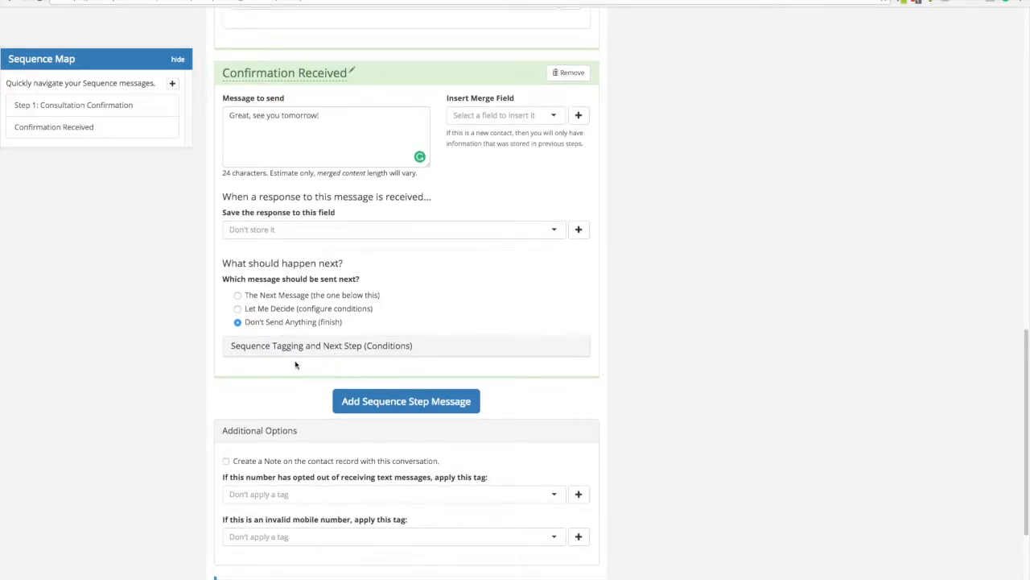
Step: Add a second Equals / Contains condition to Step 1 that matches the word "no"
scroll(293, 370, down, 1)
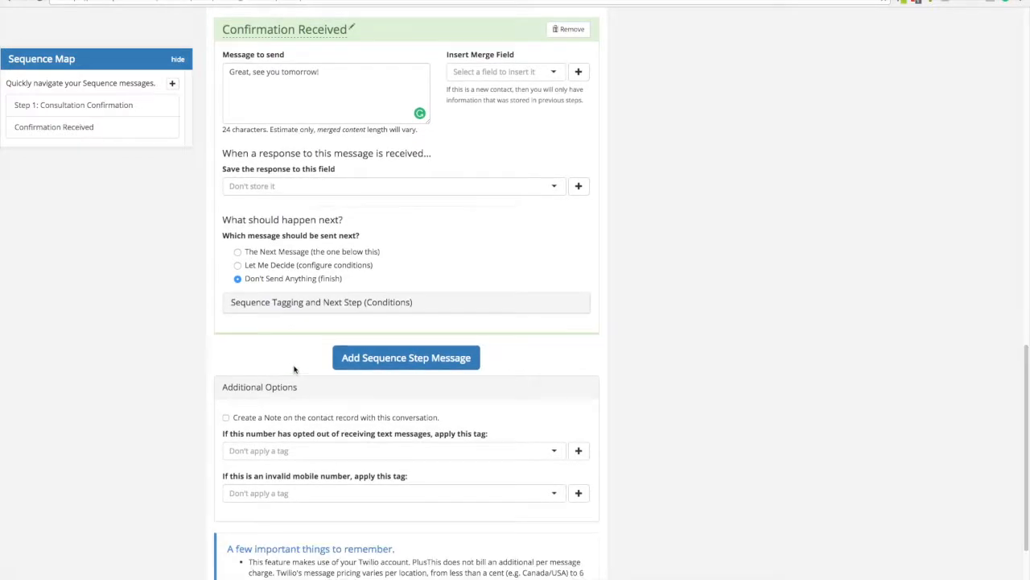
click(44, 109)
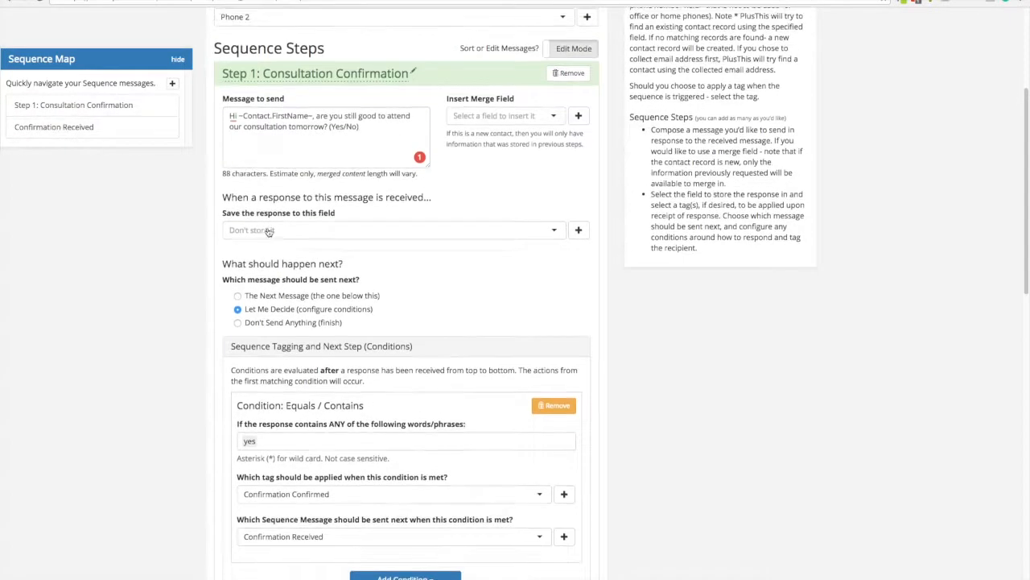
scroll(437, 324, down, 3)
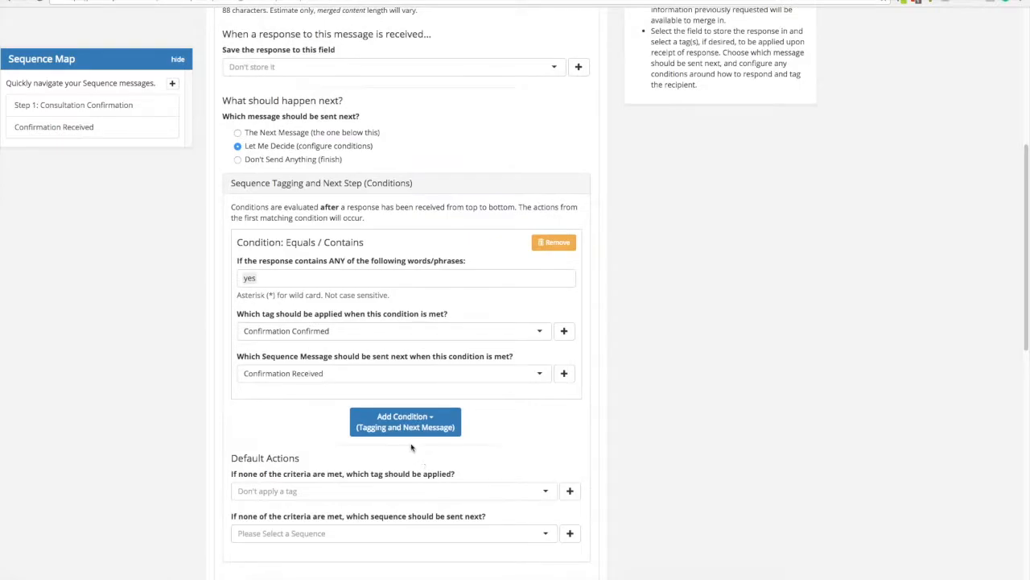
click(407, 420)
click(391, 470)
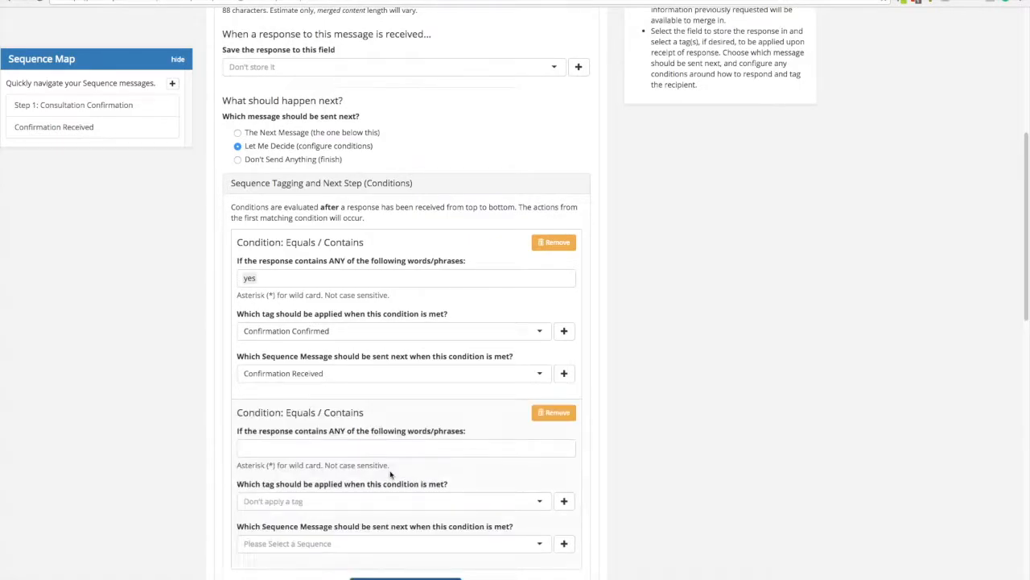
click(284, 449)
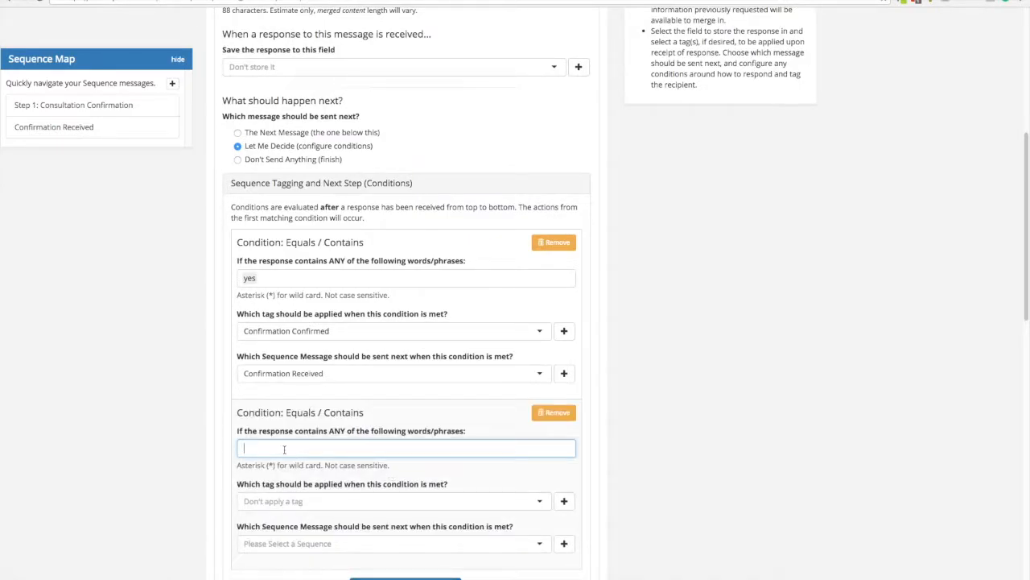
text(No)
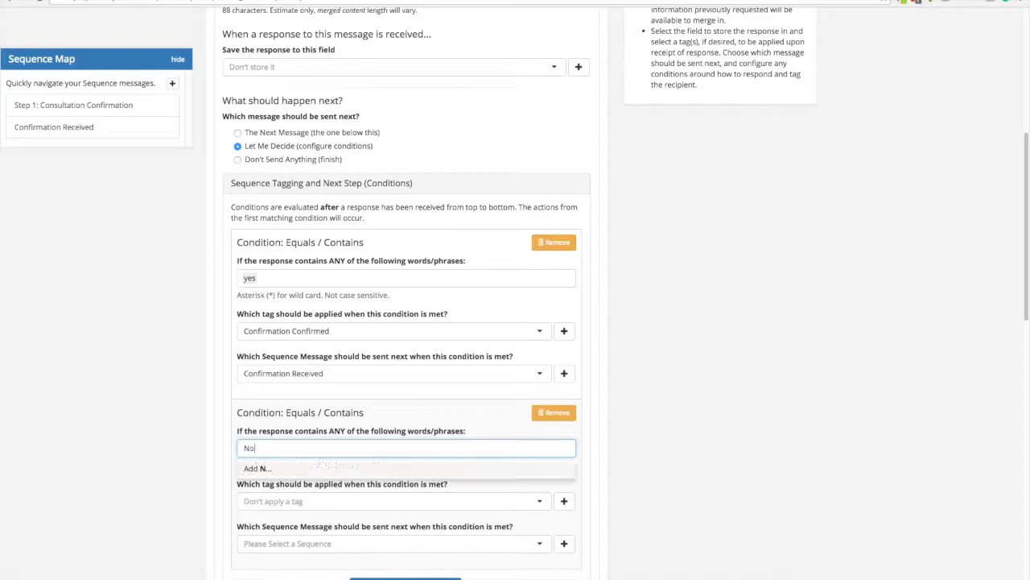
click(271, 467)
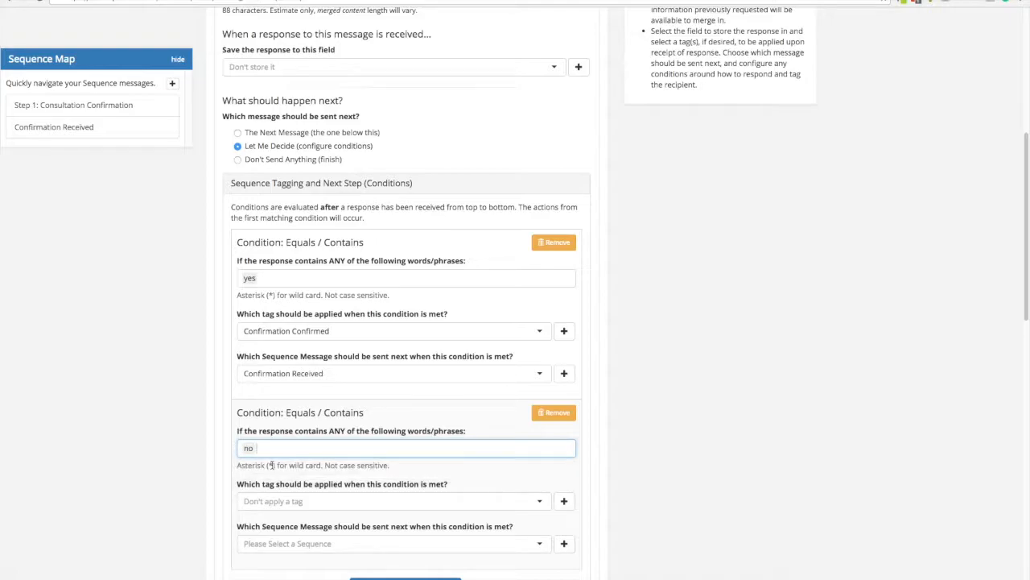
Step: Apply the tag Confirmation: Needs to Reschedule when Step 1's "no" condition is met
scroll(316, 465, down, 1)
scroll(308, 467, down, 2)
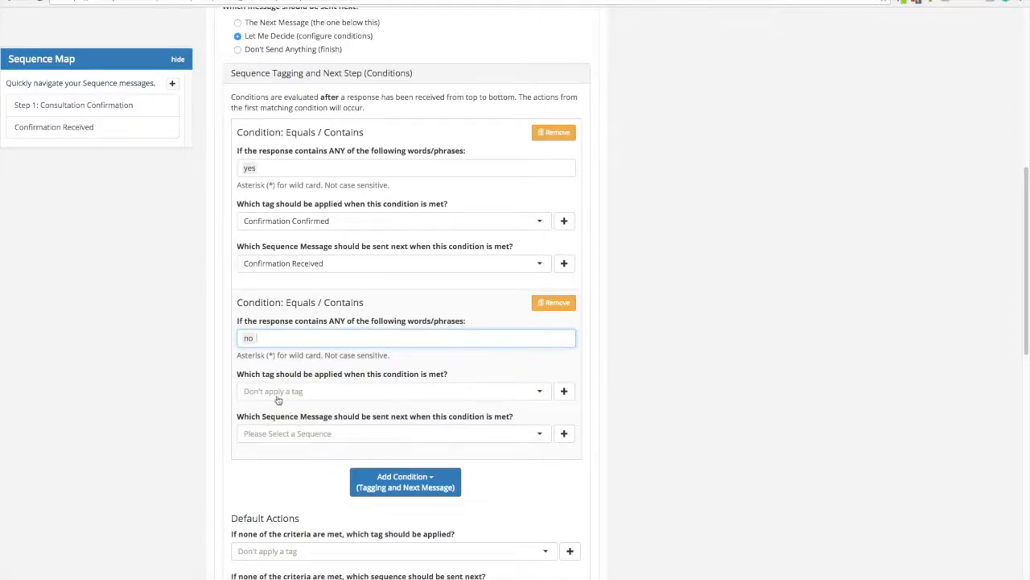
click(276, 391)
text(Conf)
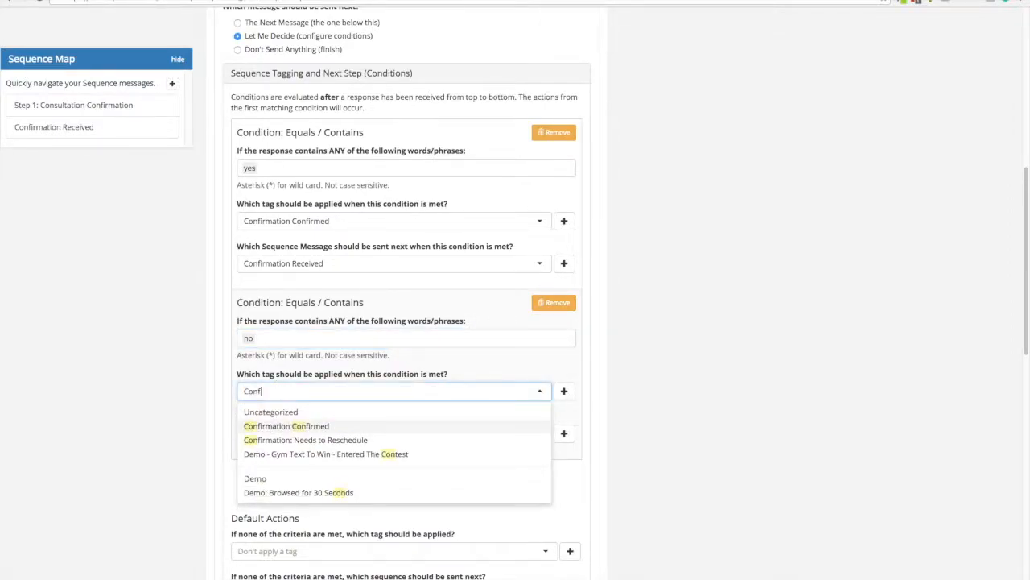
click(287, 440)
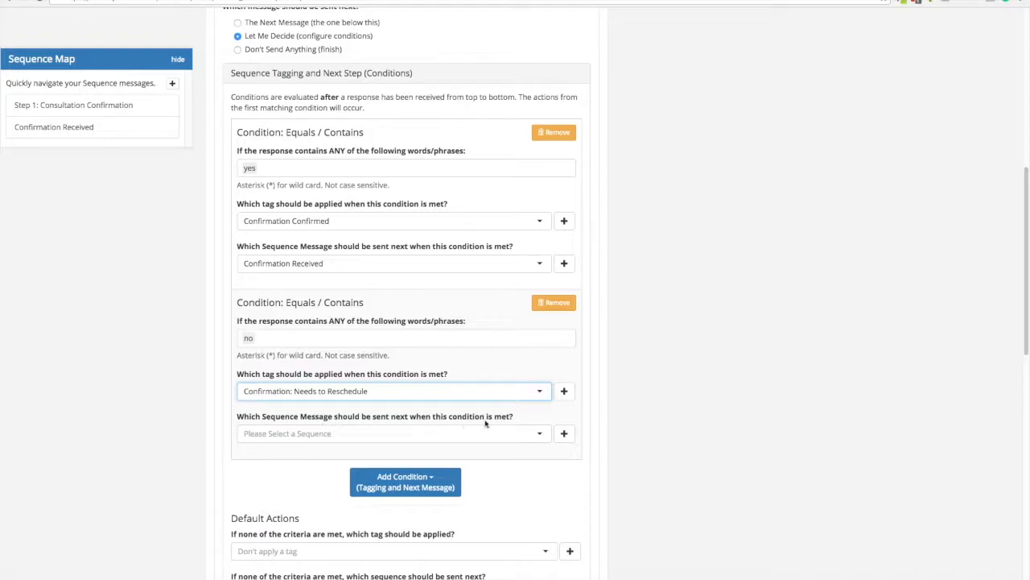
Step: Create a new next message for Step 1's "no" condition and name it "Step 2: Needs to Reschedule"
click(564, 435)
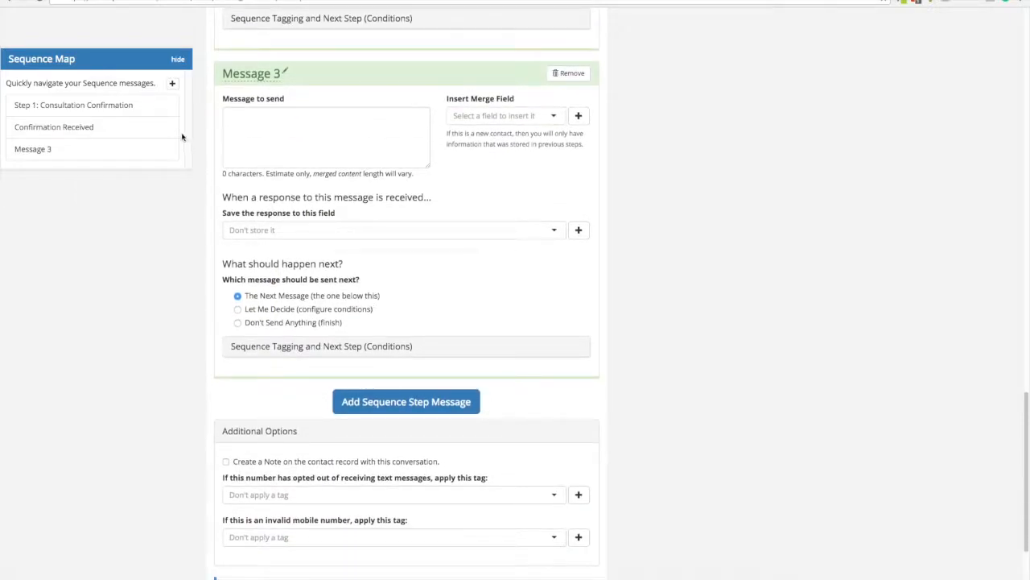
click(285, 73)
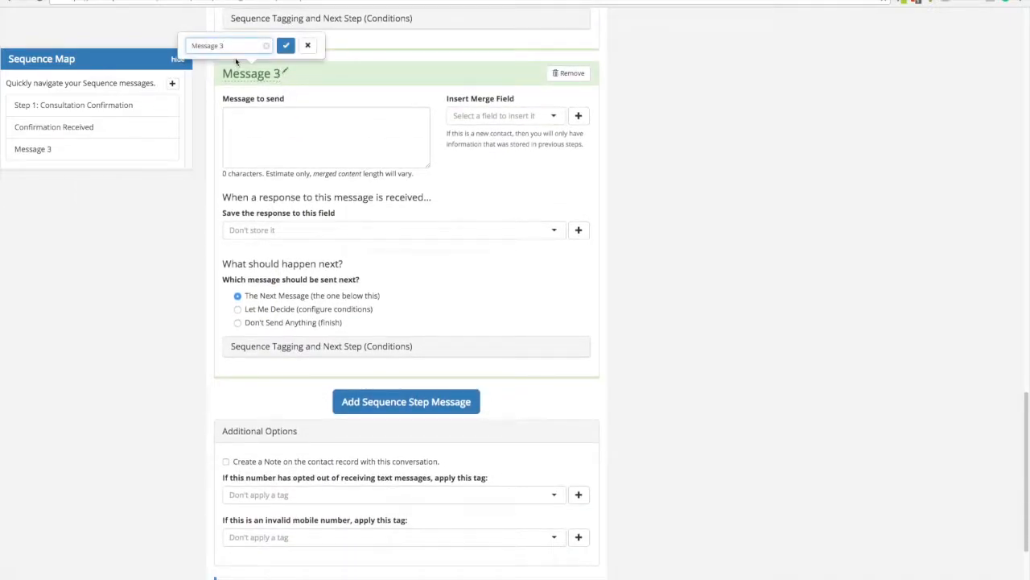
drag(227, 46, 185, 45)
text(S)
text(tep 2: Needs to Resc)
text(hedule)
click(286, 45)
Step: Enter "Sorry to hear that. Would you like to reschedule? (Yes/No)" as the message to send for Step 2
click(288, 142)
text(Sorry to hear that. WOuld)
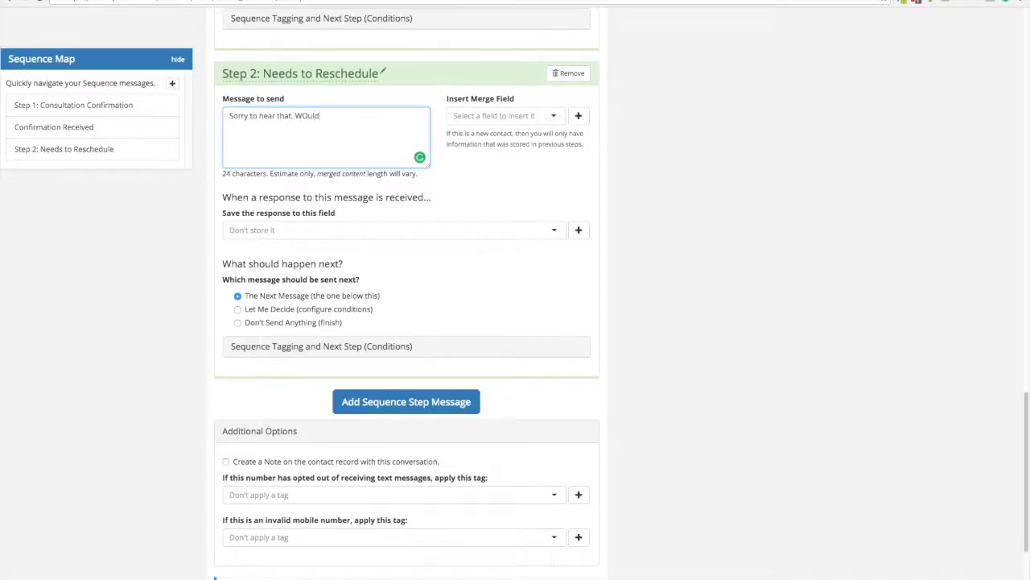
text( y)
key(BackSpace)
key(BackSpace)
key(BackSpace)
key(BackSpace)
key(BackSpace)
text(Would)
text(you like to reschudule?)
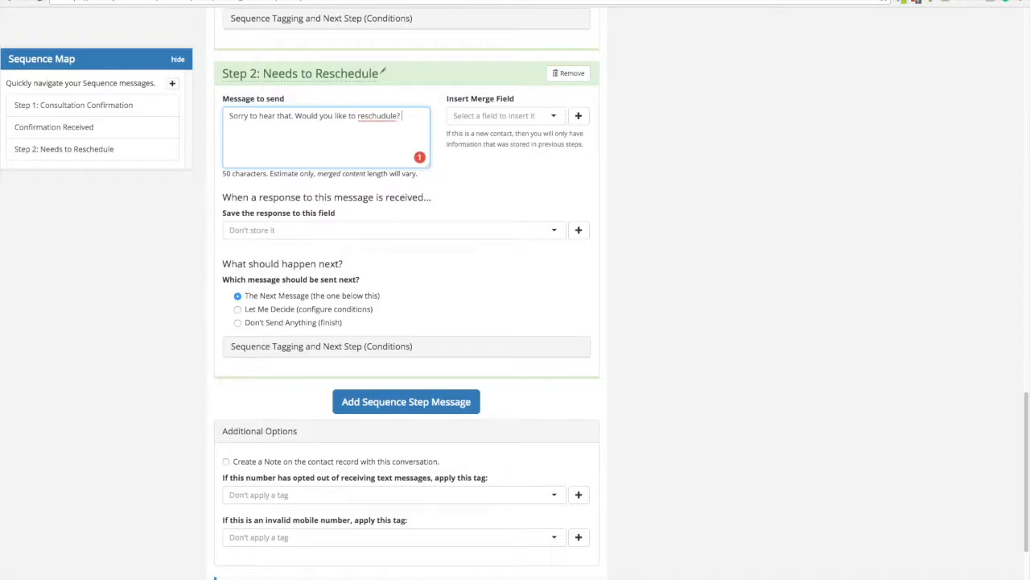
key(BackSpace)
key(BackSpace)
key(BackSpace)
key(BackSpace)
key(BackSpace)
key(BackSpace)
text(edule? (Yes/No))
Step: Set Step 2's next message to Let Me Decide (configure conditions) and add an Equals / Contains condition
click(238, 309)
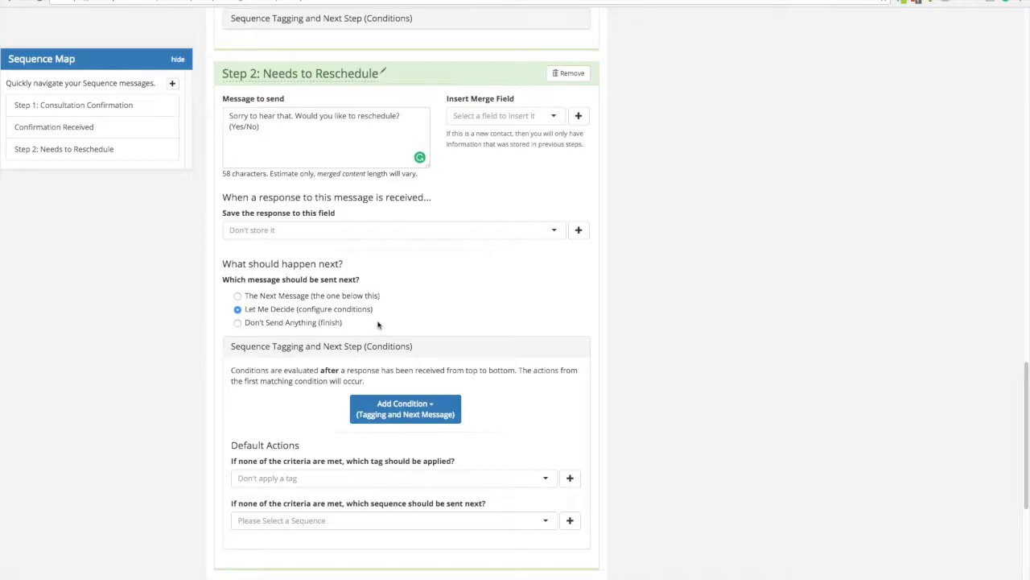
scroll(379, 324, down, 1)
scroll(370, 303, down, 1)
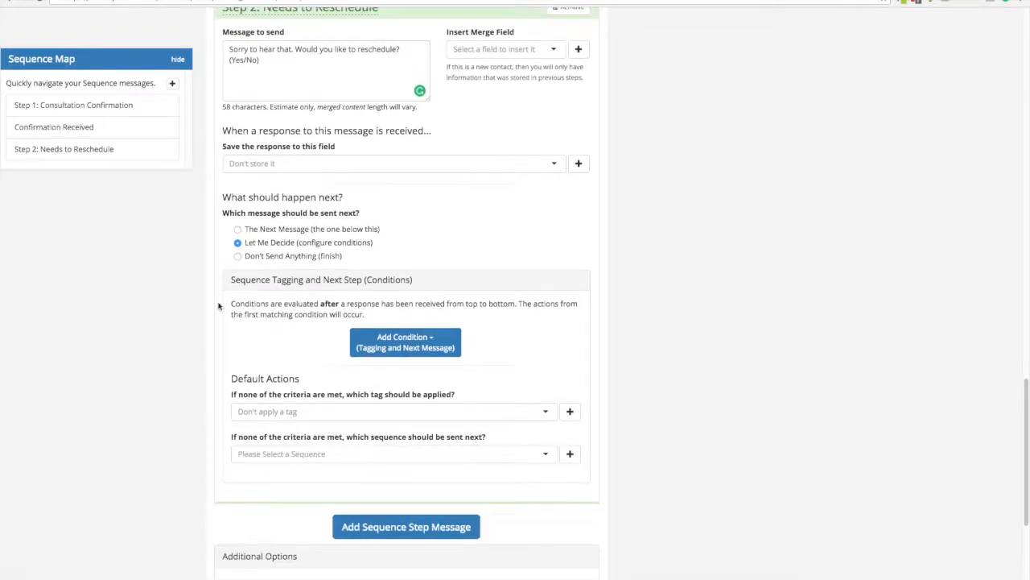
click(422, 342)
click(388, 392)
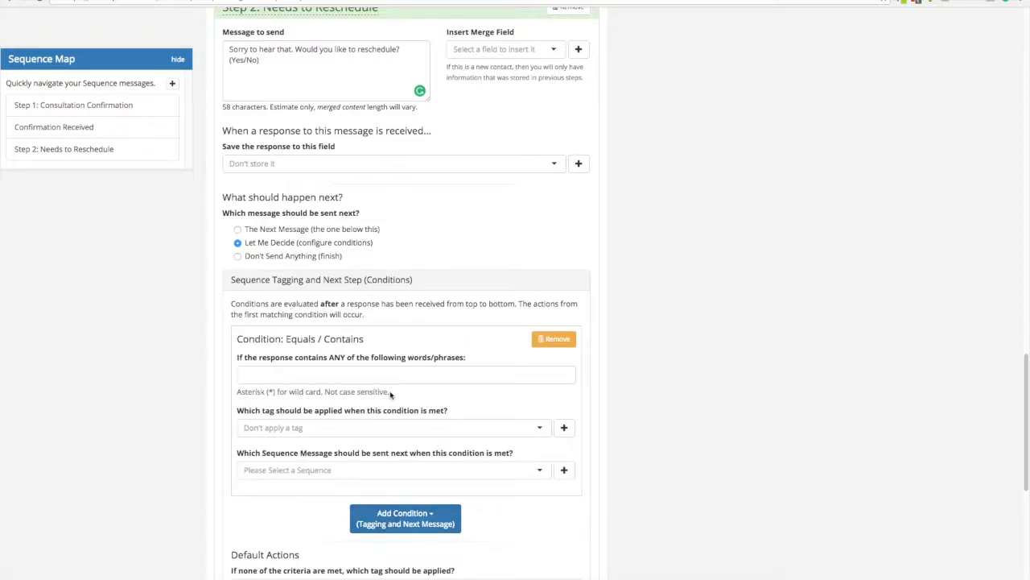
Step: Add "yes" as a word the response must contain for Step 2's Equals / Contains condition
click(290, 372)
text(Yes)
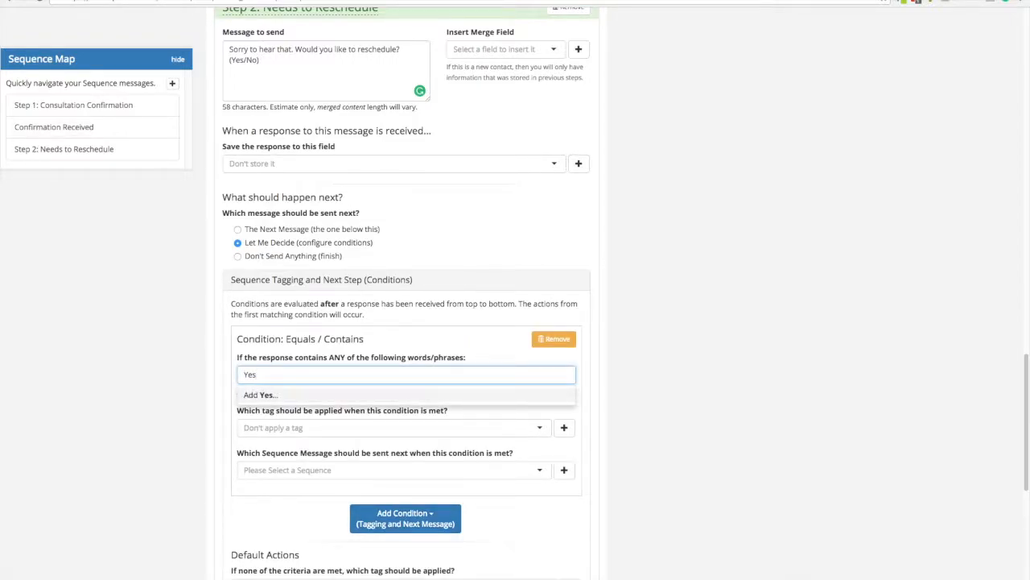
click(260, 394)
scroll(328, 404, down, 1)
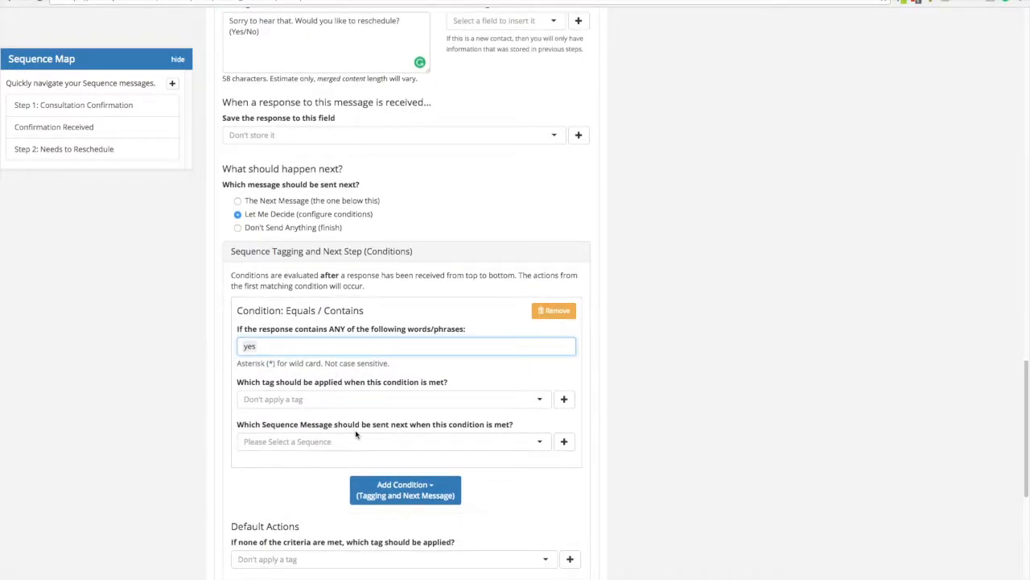
Step: Create a new next message for Step 2's "yes" condition and name it "Send Reschedule Link"
scroll(354, 432, down, 1)
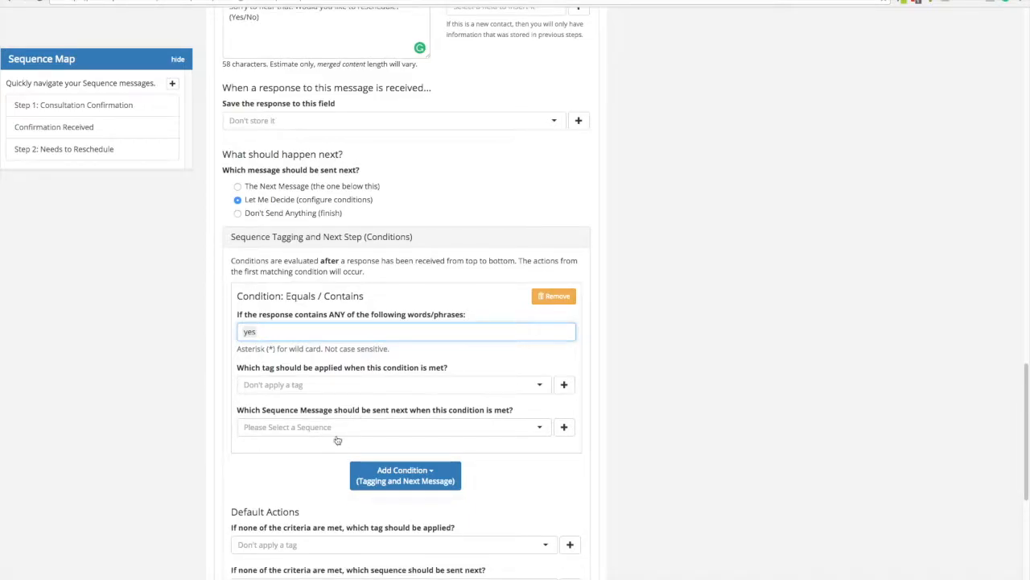
click(565, 429)
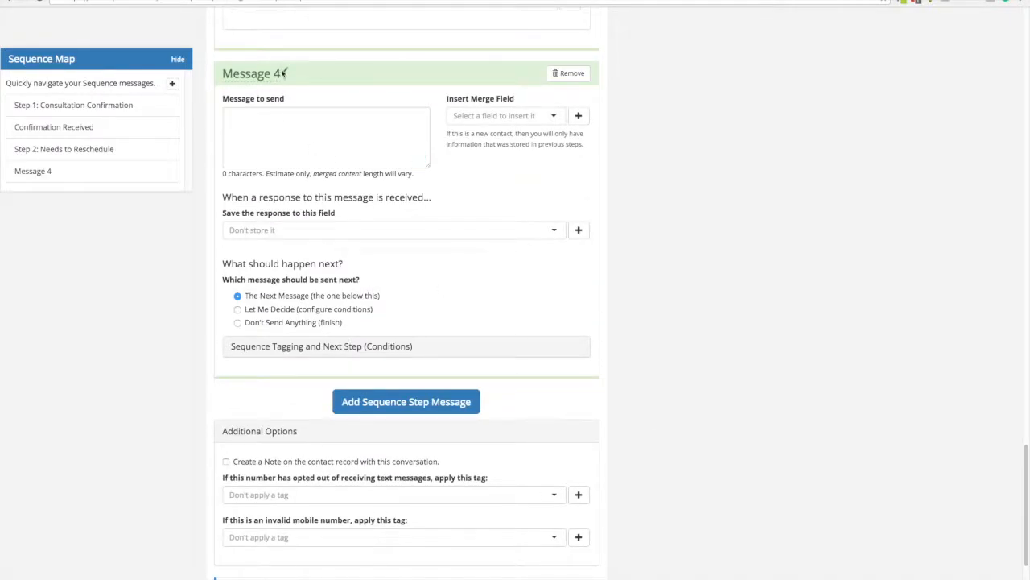
click(283, 73)
drag(227, 45, 171, 46)
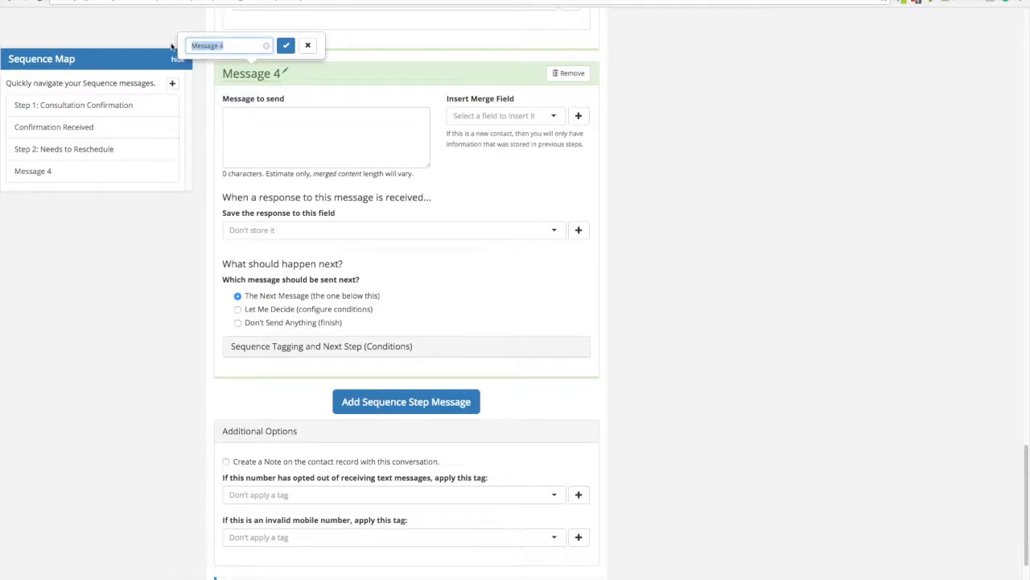
key(BackSpace)
click(286, 45)
click(252, 132)
text(Pr)
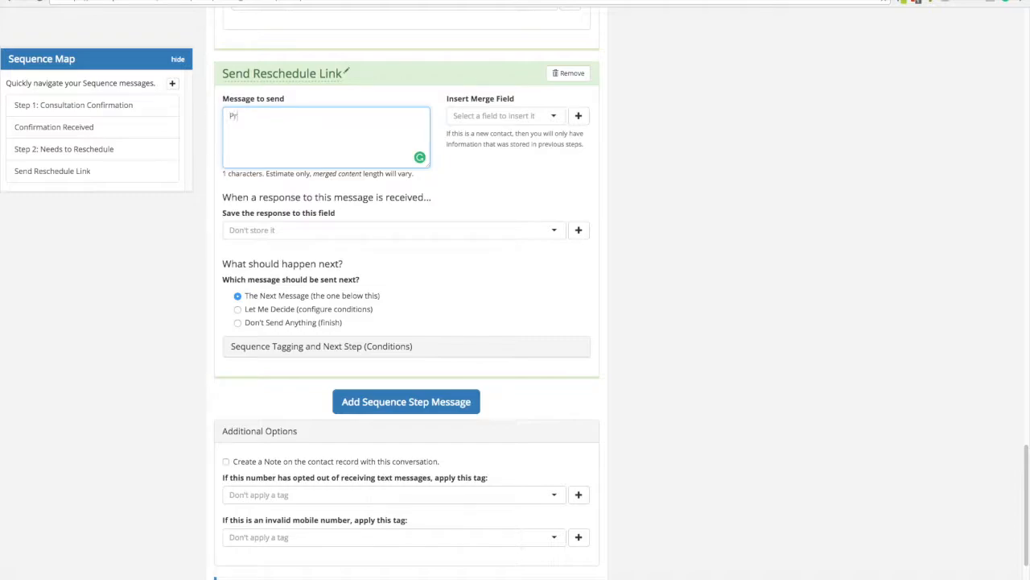
text(rfect! Here's a link to reschedule. http)
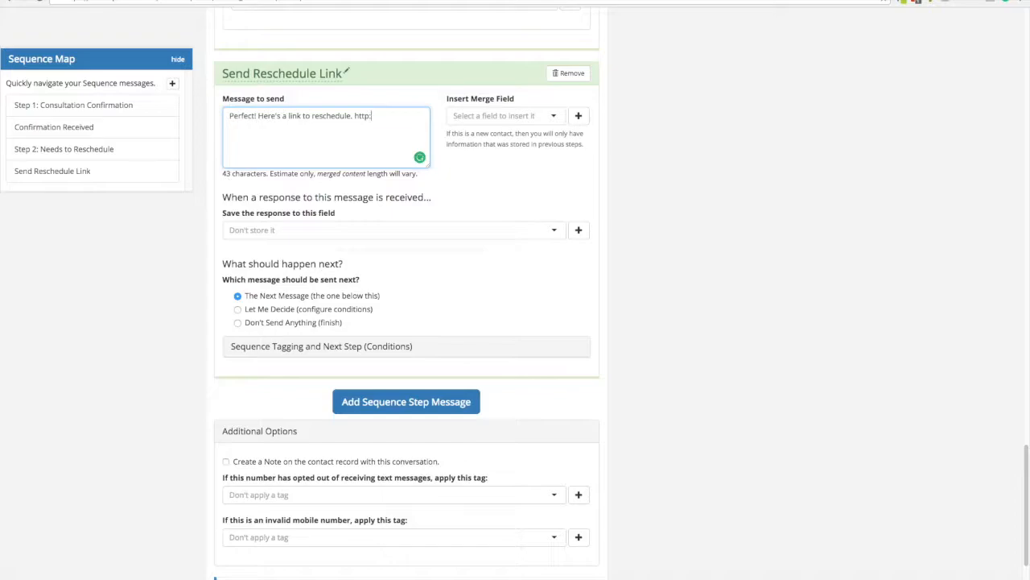
text(://bit.ly/Kjsjsm)
click(239, 323)
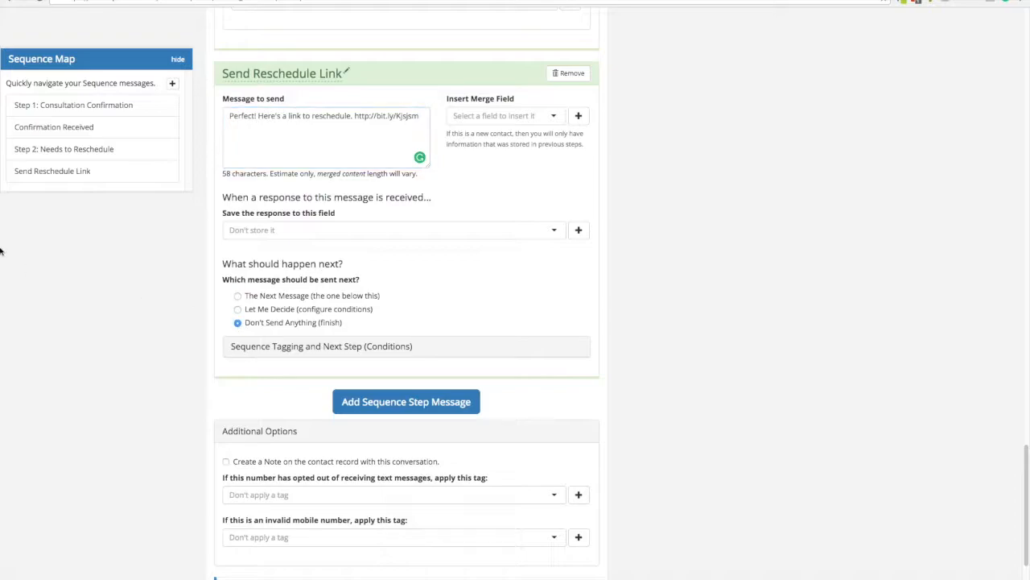
Step: Check the conversation flowchart slide for the "yes" reschedule branch, and return to the sequence in Chrome
mouse_move(3, 251)
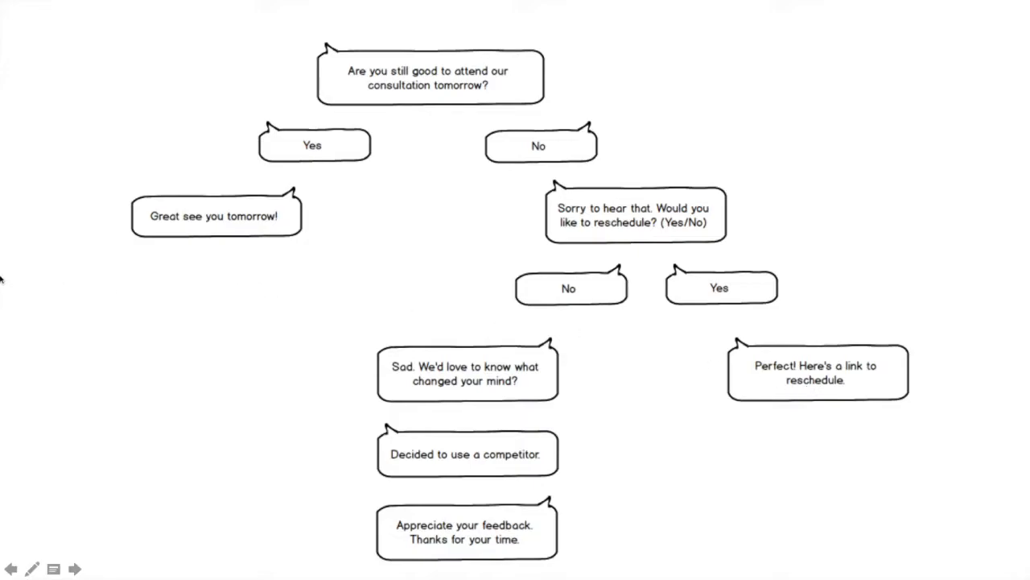
key(Escape)
mouse_move(1, 274)
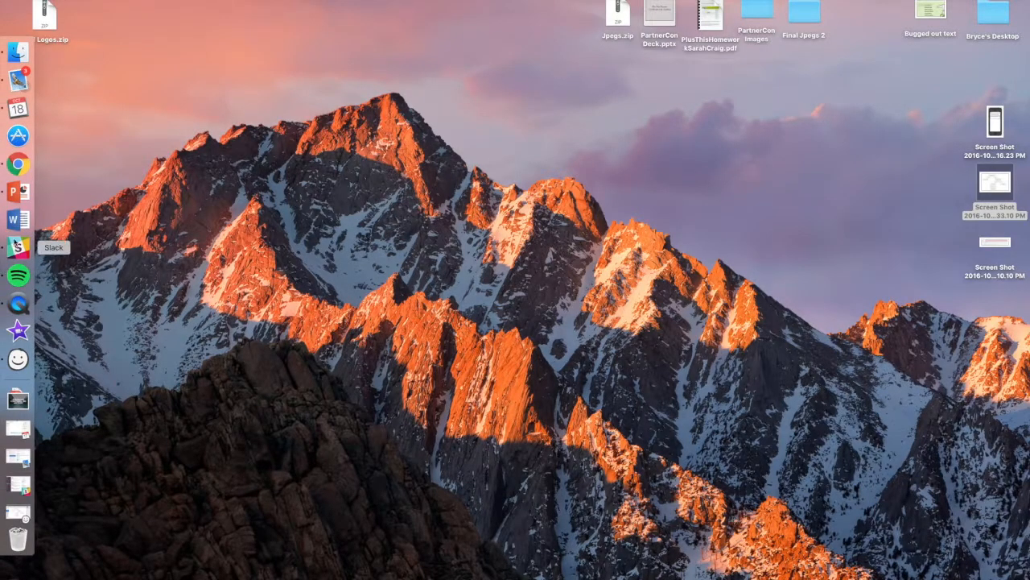
click(11, 164)
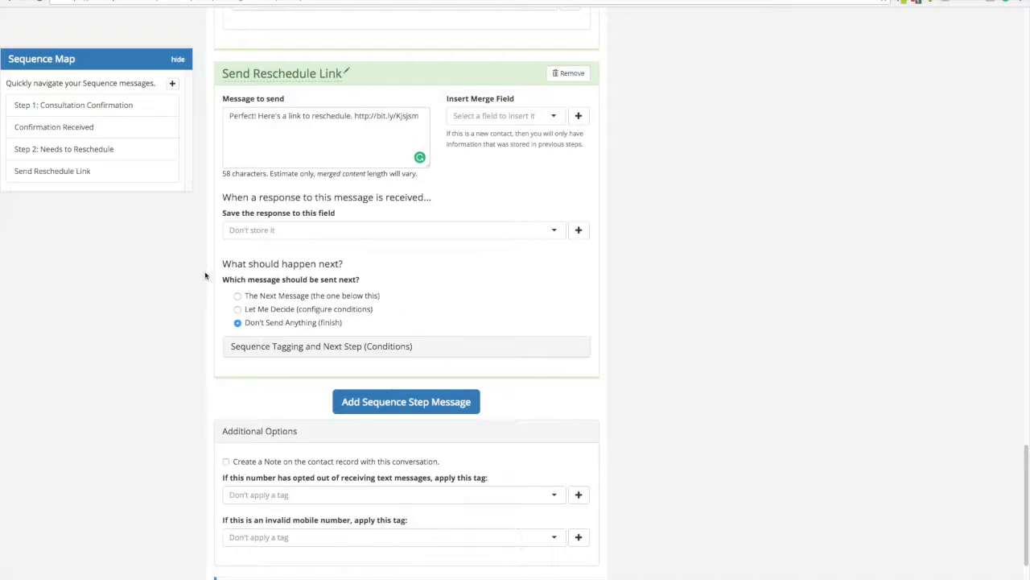
Step: Add a second Equals / Contains condition to Step 2: Needs to Reschedule with "no" as the word to match
click(79, 155)
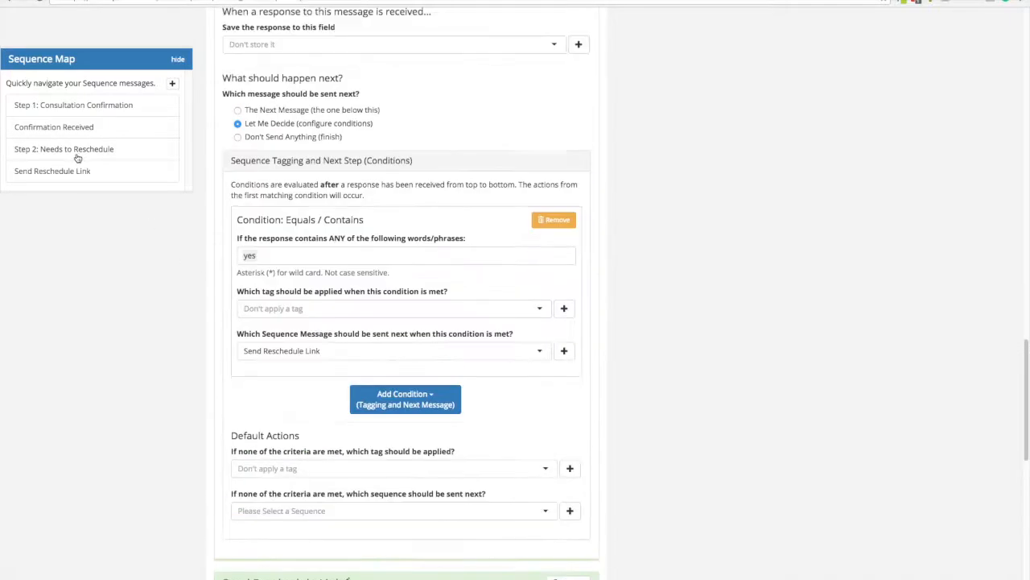
scroll(456, 376, down, 2)
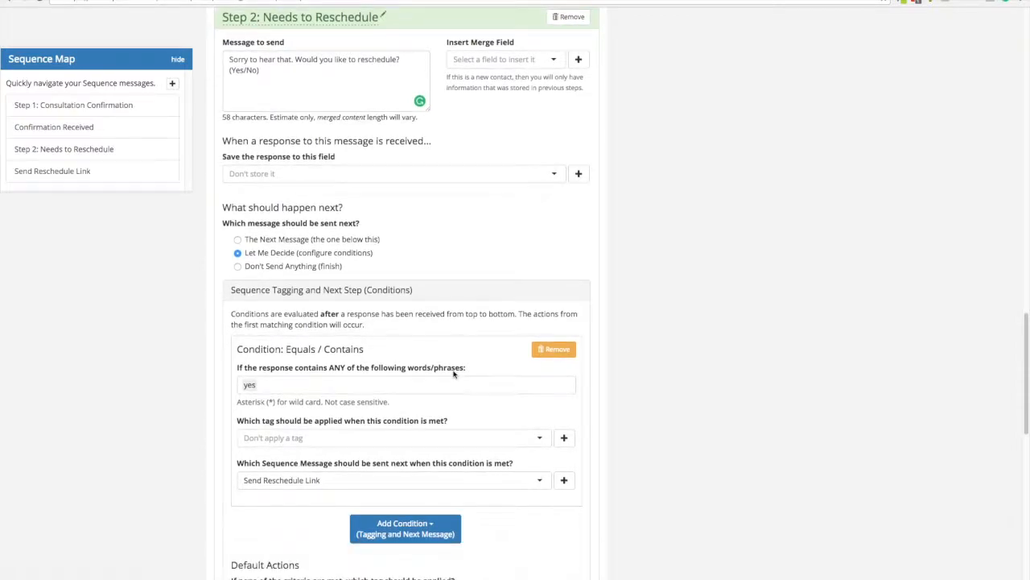
click(413, 516)
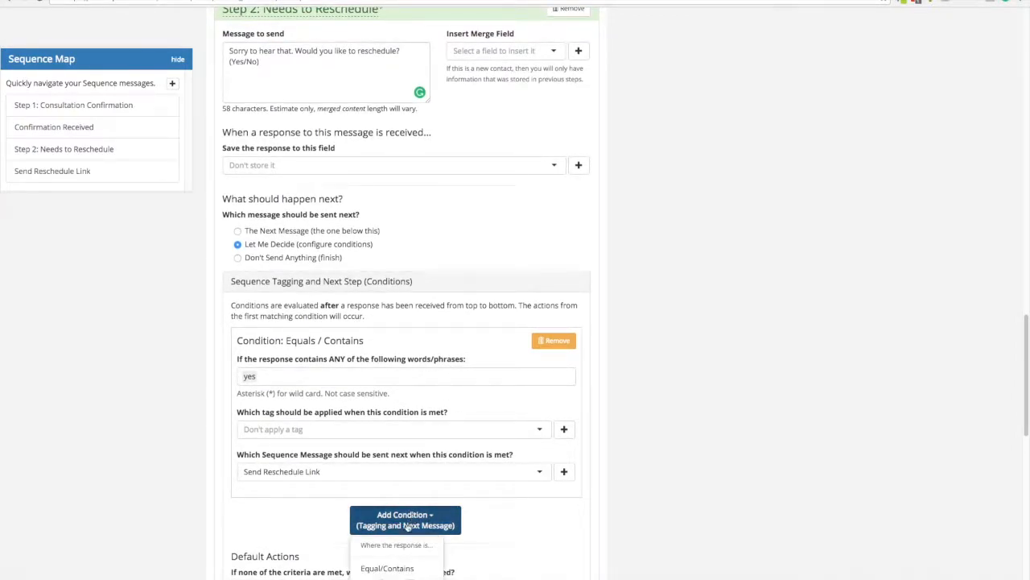
click(405, 569)
click(329, 548)
text(No)
scroll(375, 517, down, 1)
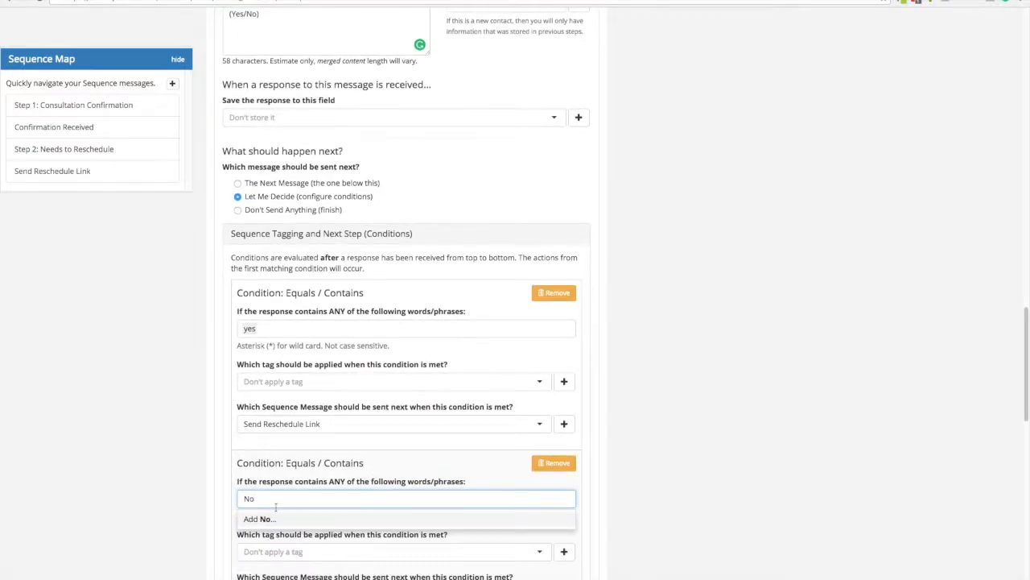
click(264, 519)
scroll(686, 451, down, 4)
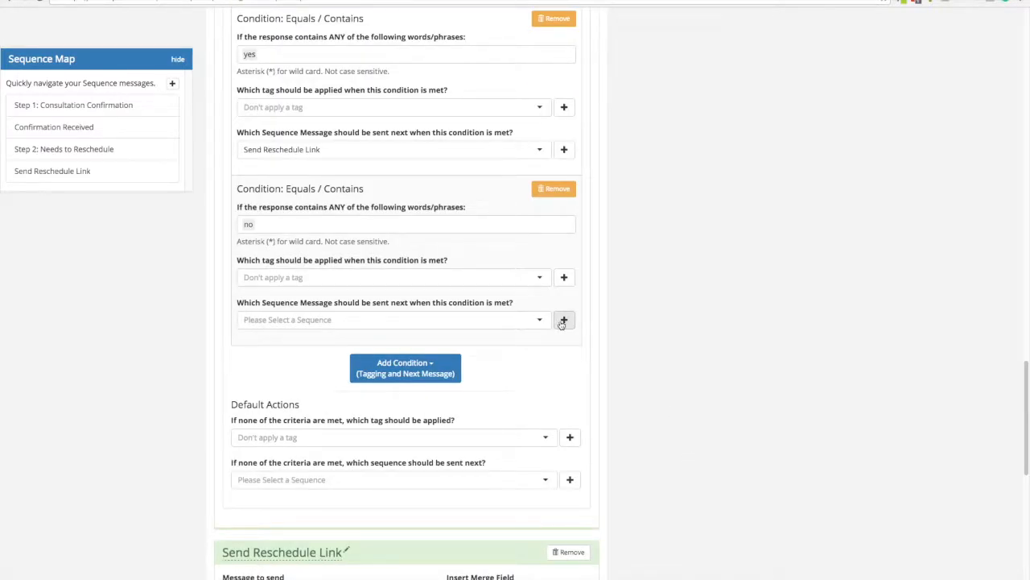
Step: Consult the flowchart slide for the message that follows a "no" to rescheduling, and switch back to Chrome
mouse_move(8, 302)
key(ctrl+Left)
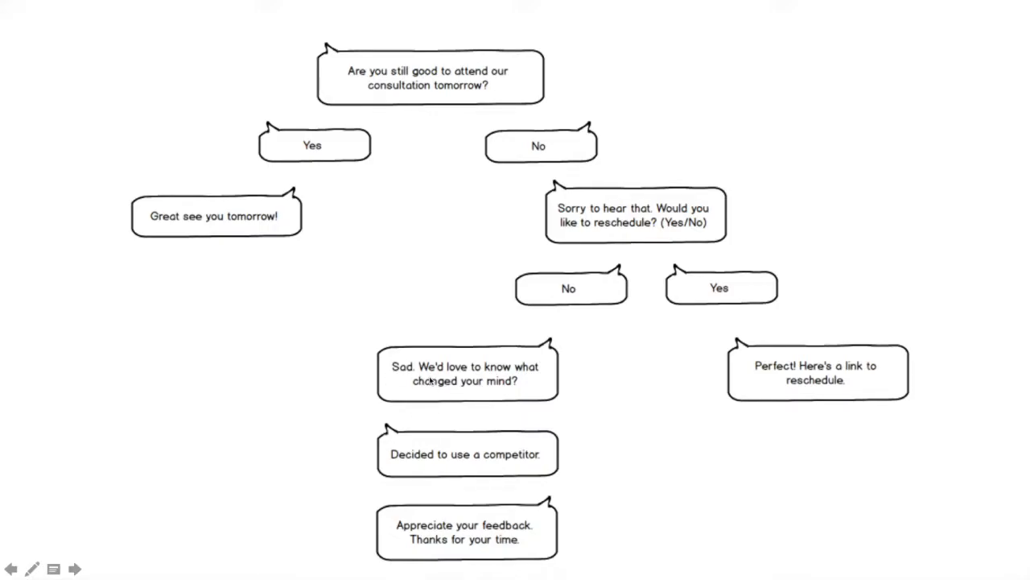
key(Escape)
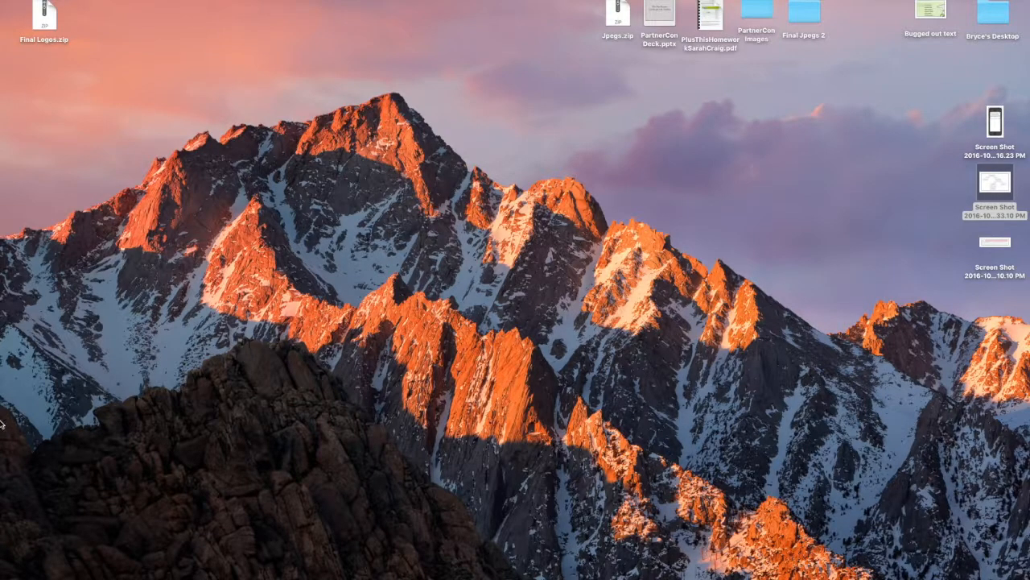
mouse_move(2, 225)
click(17, 164)
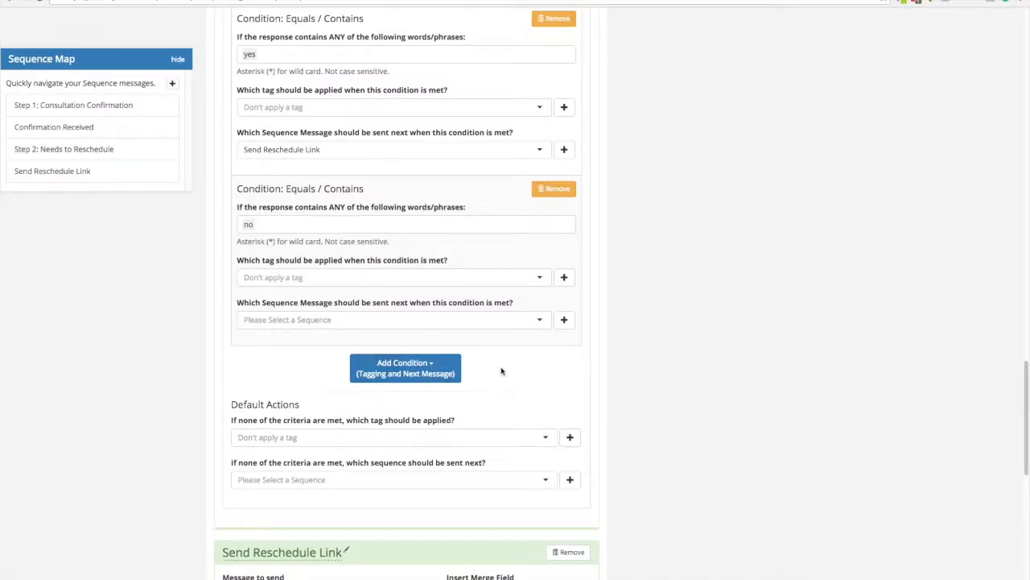
Step: Create a new next message for Step 2's "no" condition and name it "Why the Change of Minde"
scroll(501, 366, down, 1)
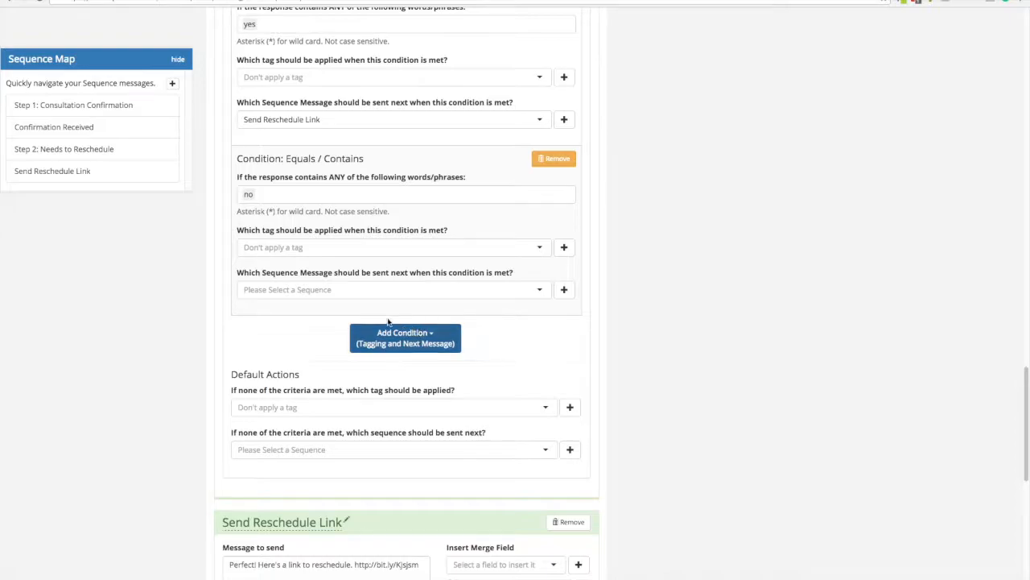
click(564, 290)
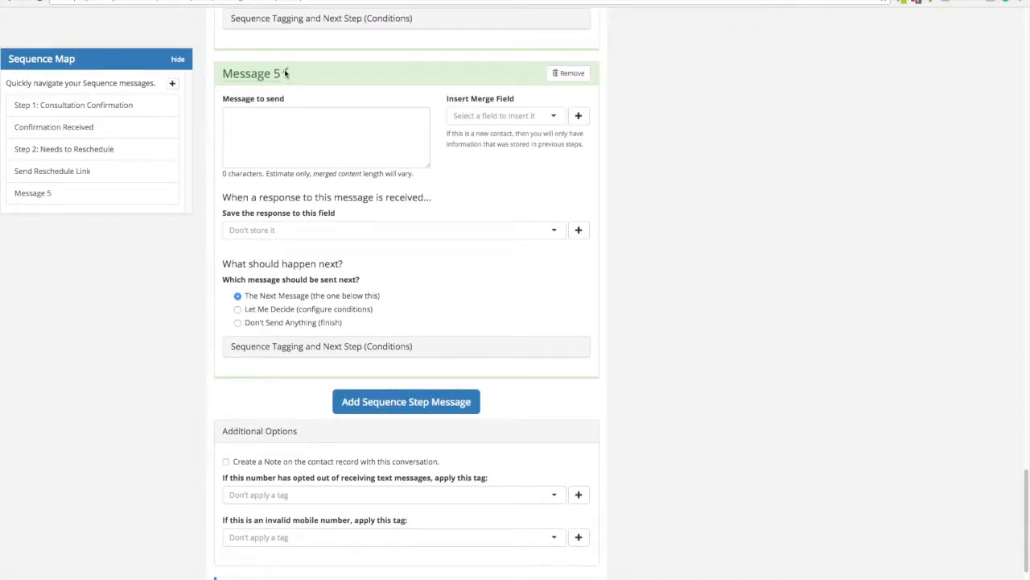
click(285, 73)
drag(232, 47, 185, 45)
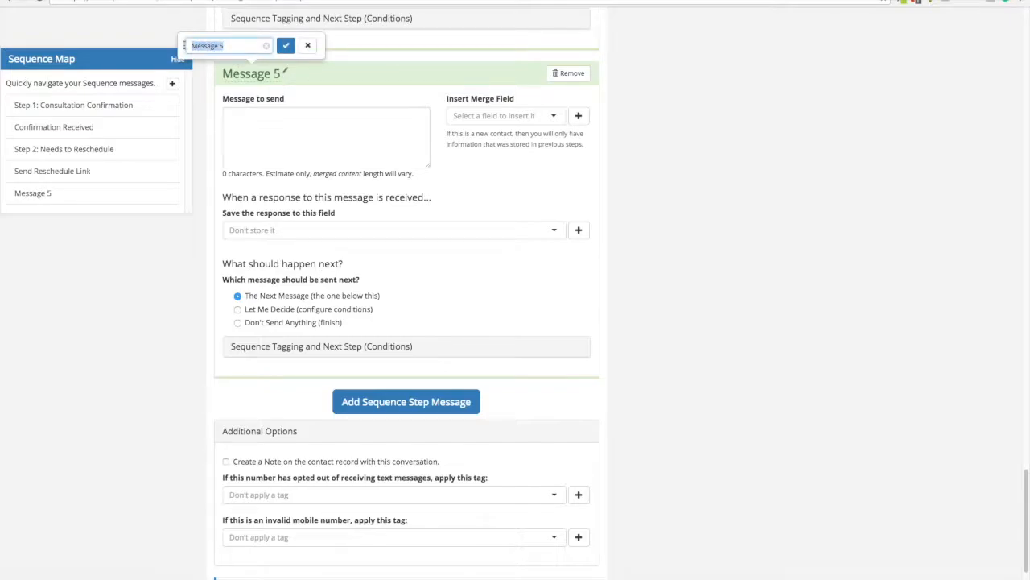
key(BackSpace)
text(Wh)
text(y thi chang)
text(ang)
text(e of Minde)
click(287, 48)
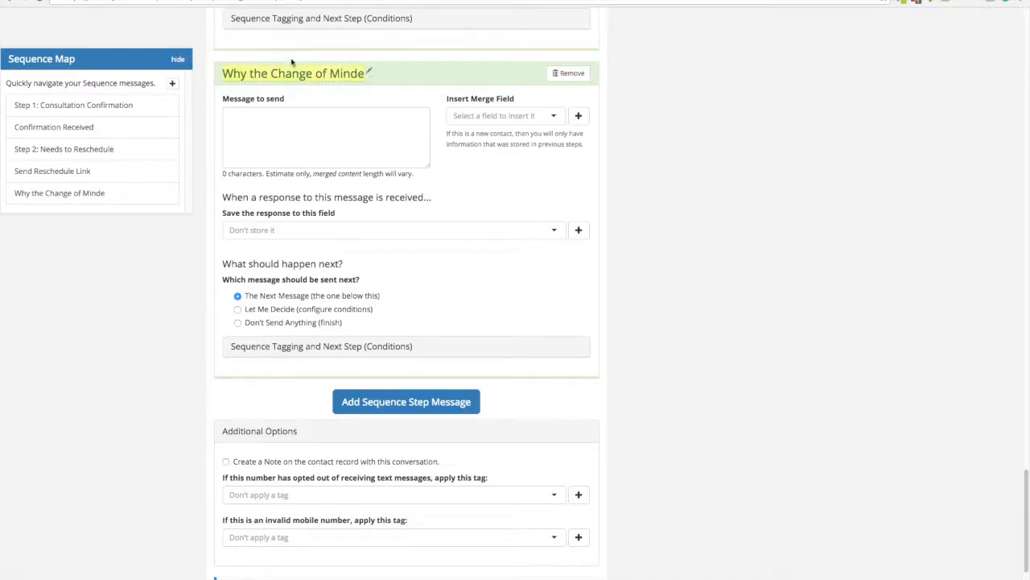
Step: Enter "Sad. We'd love to know what changed your mind?" as the message to send for Why the Change of Minde
click(260, 126)
text(Sad. We'd l)
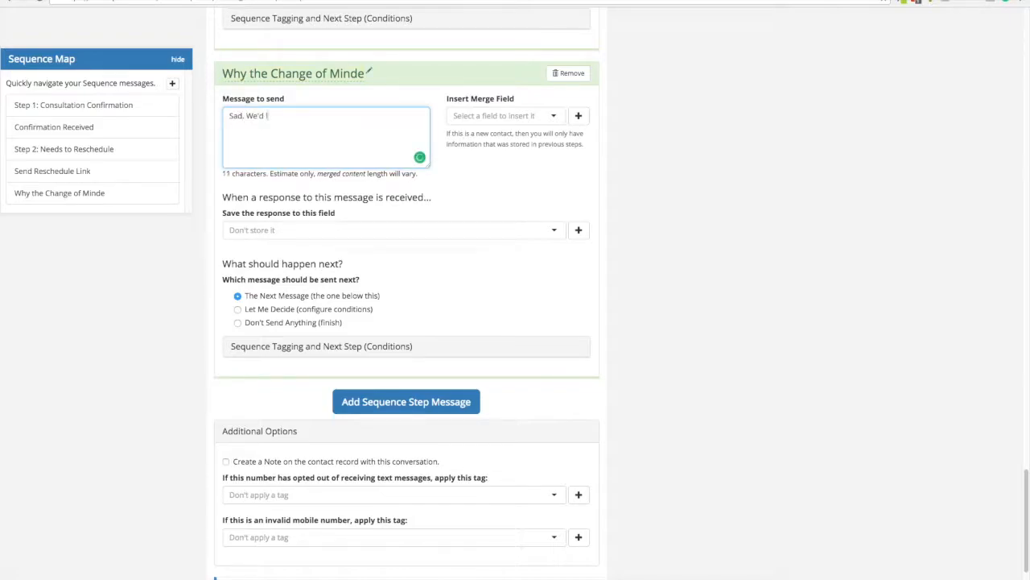
text(ove to know what changed your mind?)
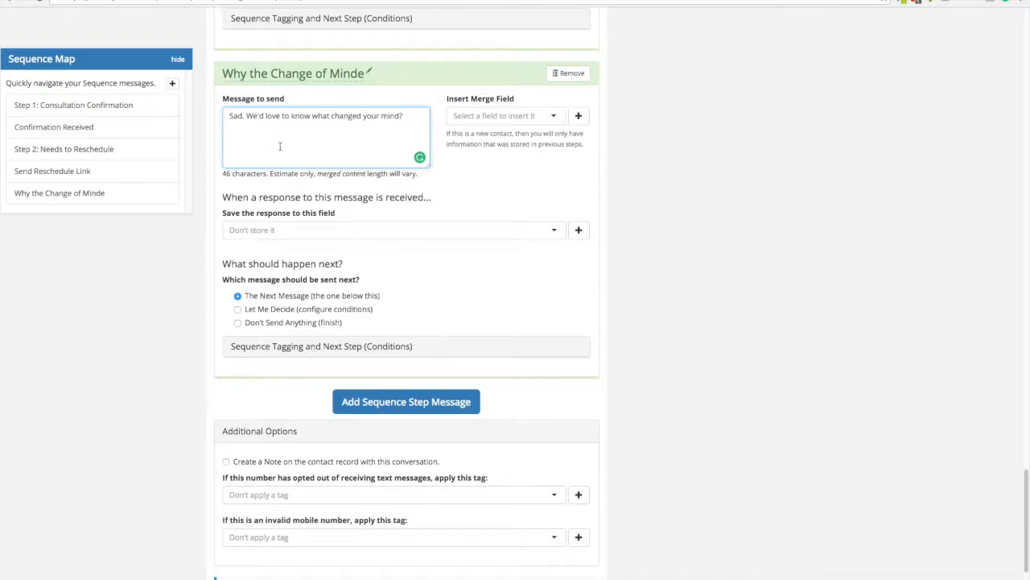
click(369, 71)
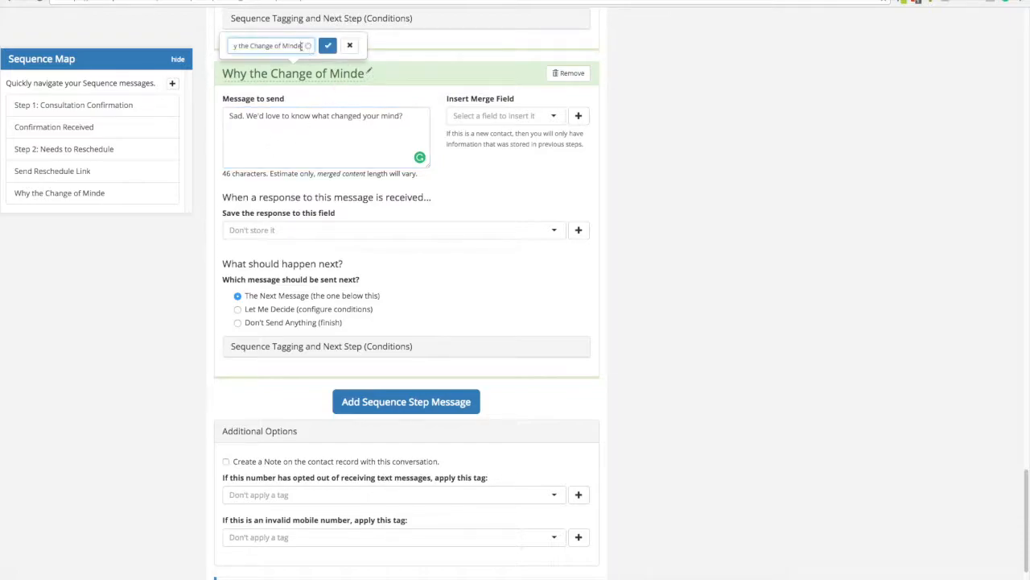
key(BackSpace)
click(384, 102)
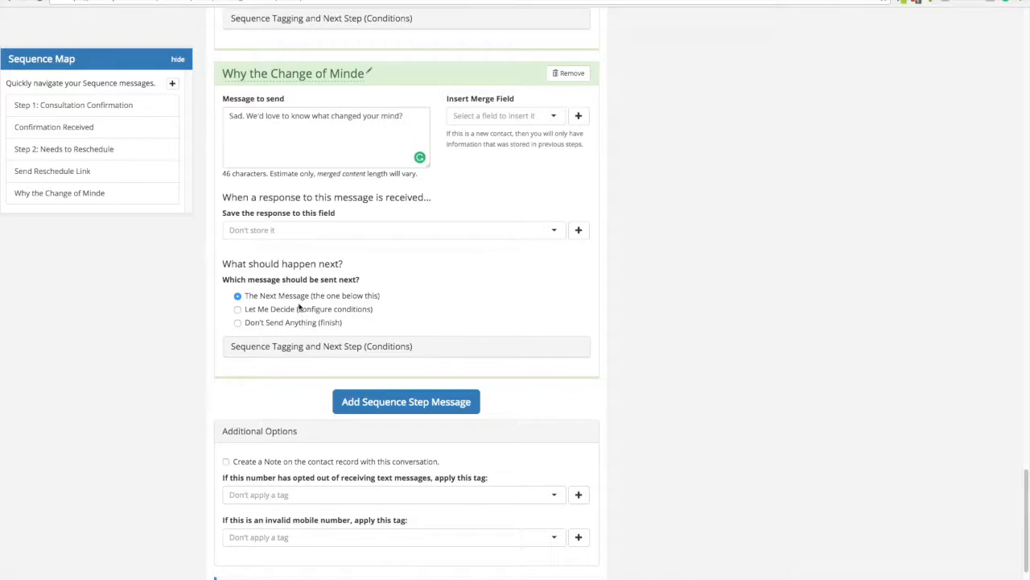
Step: Add another sequence step message below Why the Change of Minde and name it "Appreciate Your Time"
scroll(412, 332, down, 1)
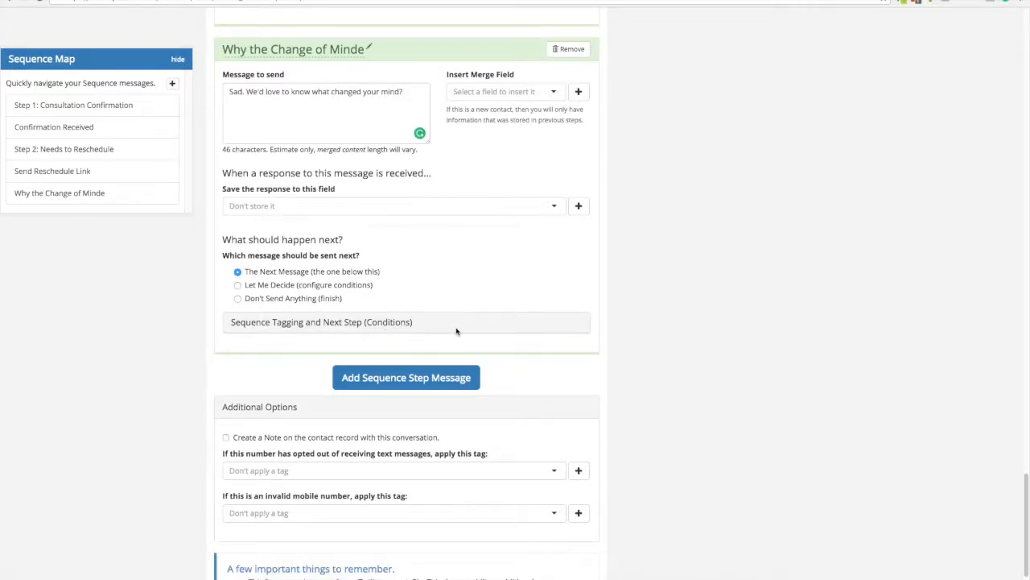
scroll(457, 331, down, 1)
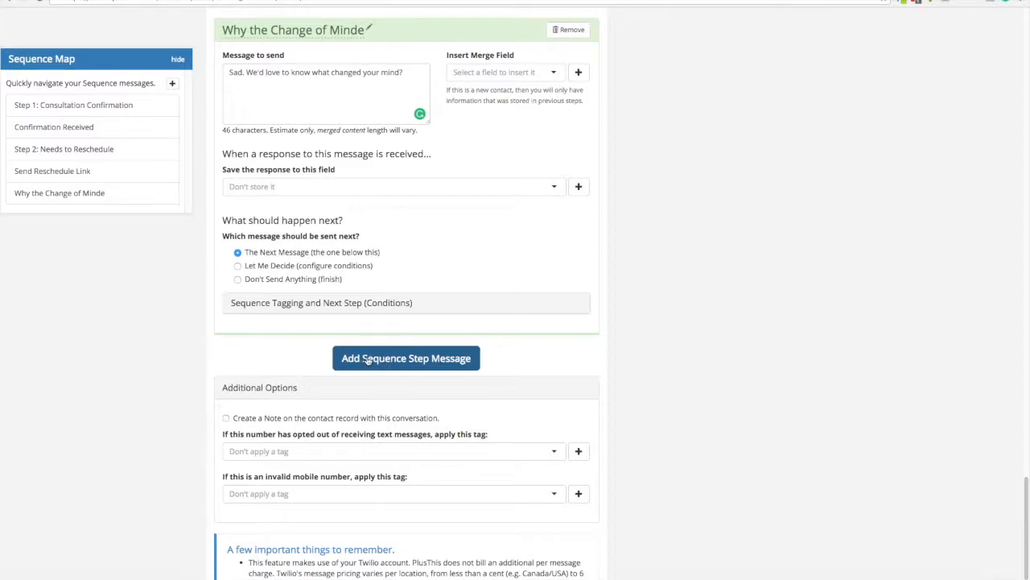
click(367, 360)
click(286, 357)
key(BackSpace)
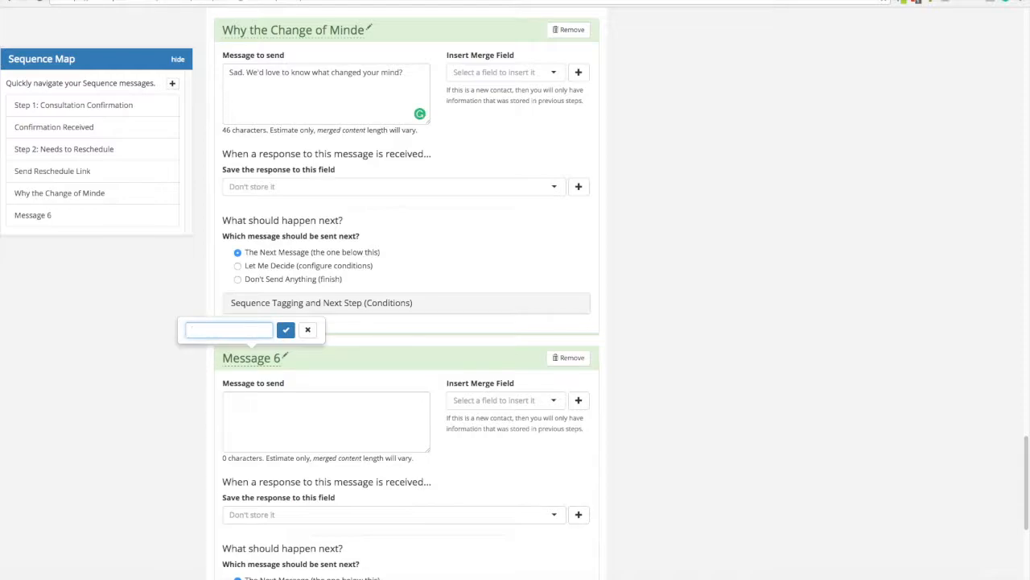
text(App)
text(reciate Your Time)
click(286, 330)
Step: Enter "Appreciate your feedback. Thanks for your time." as the Appreciate Your Time message and set it to Don't Send Anything (finish)
click(284, 402)
text(Appreciate your feedback. Th)
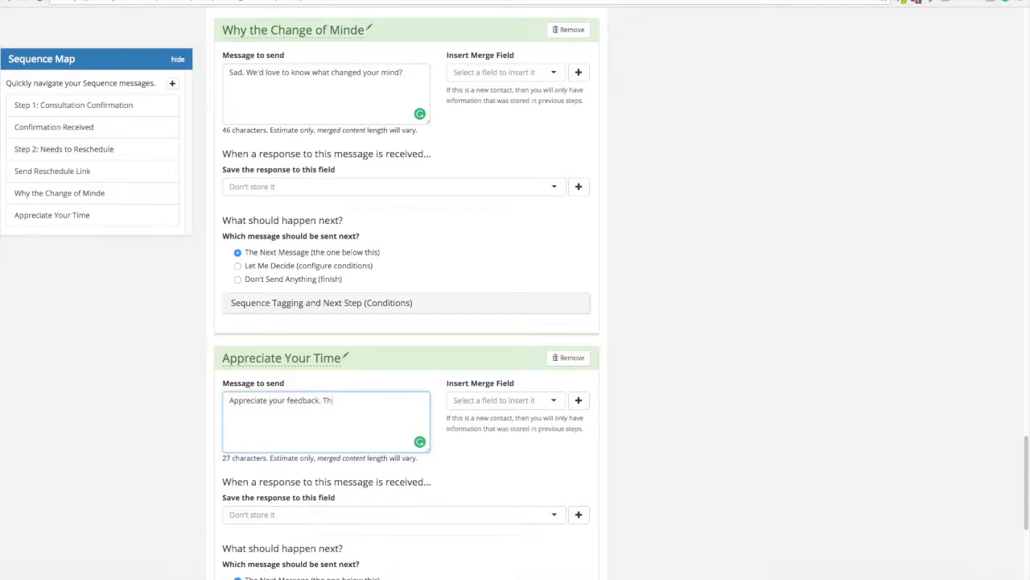
text(anks for your time.)
scroll(379, 439, down, 2)
click(238, 544)
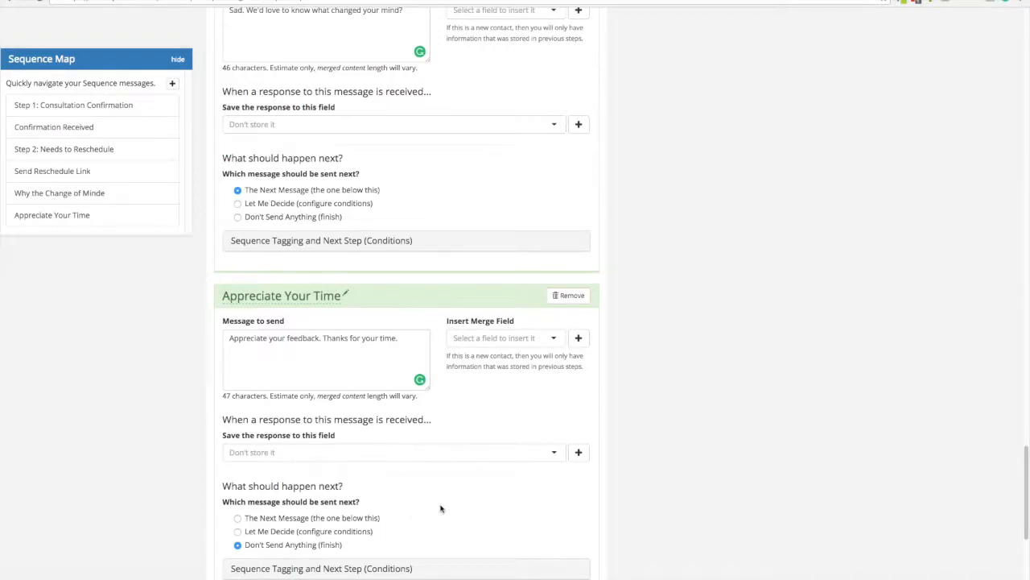
Step: Create a new sequence message for Step 2: Needs to Reschedule to send when none of the criteria are met
scroll(360, 420, up, 1)
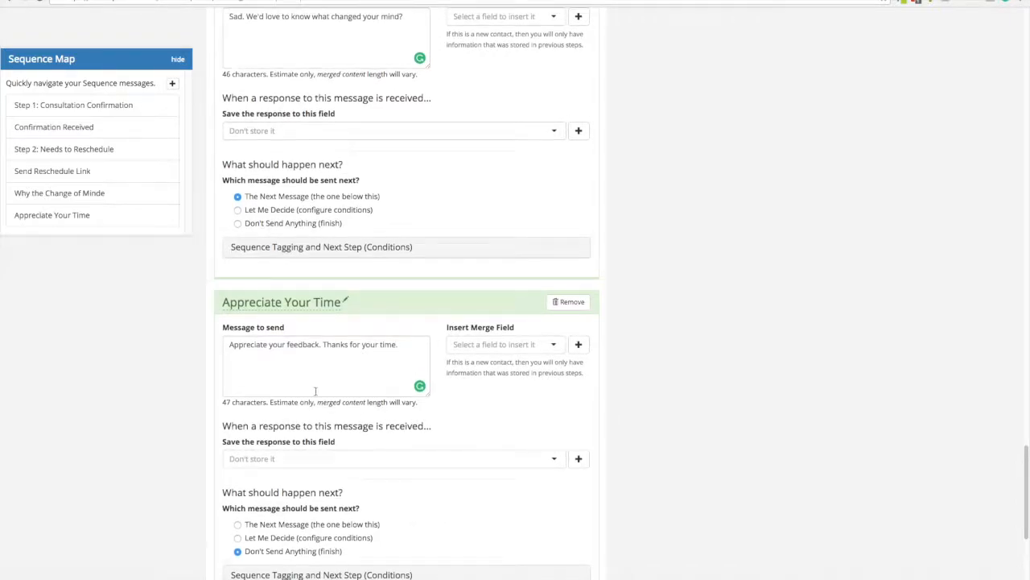
click(50, 154)
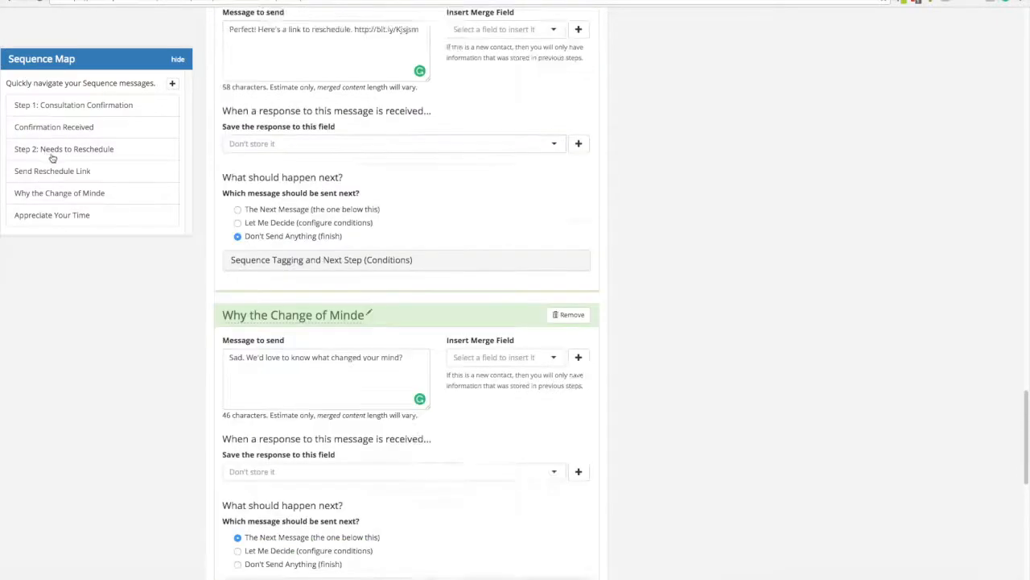
scroll(370, 262, down, 3)
scroll(381, 257, down, 3)
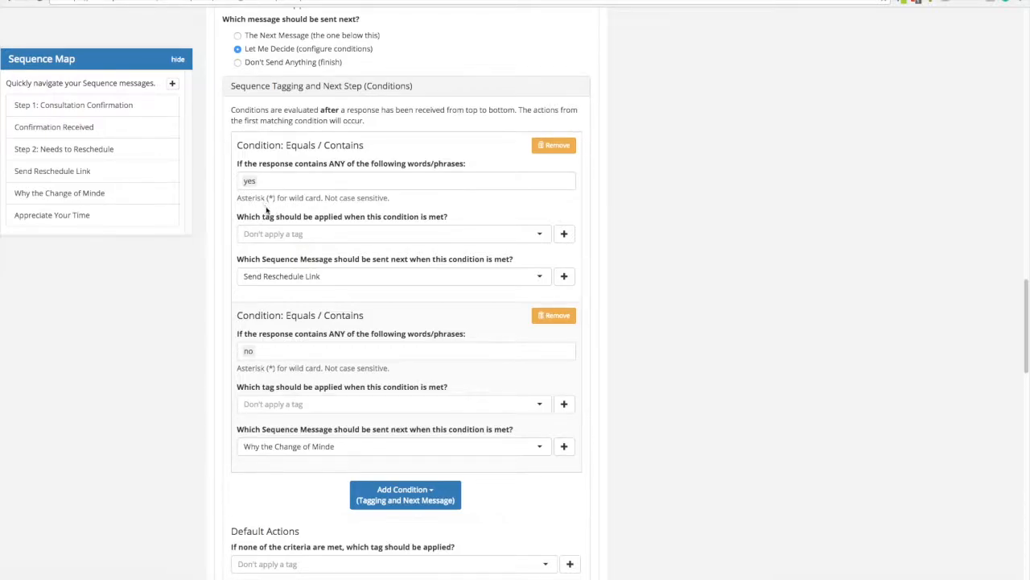
scroll(282, 223, down, 1)
scroll(284, 225, down, 2)
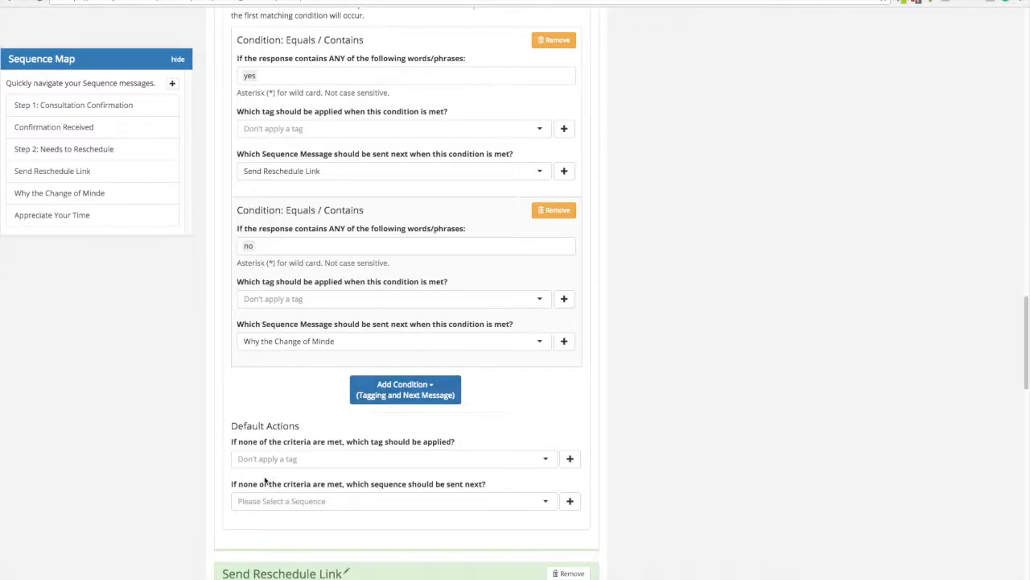
click(261, 505)
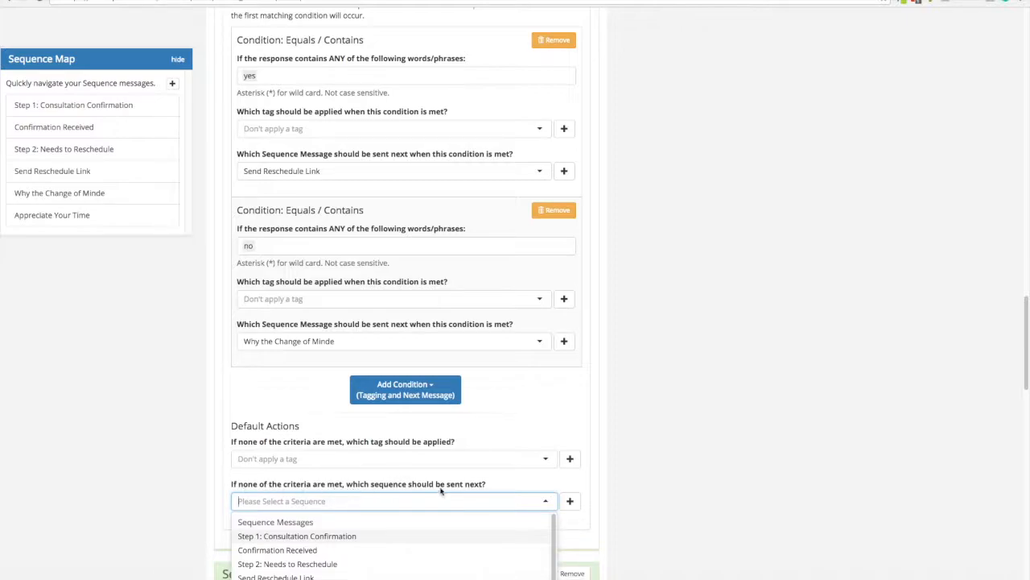
click(592, 504)
click(570, 501)
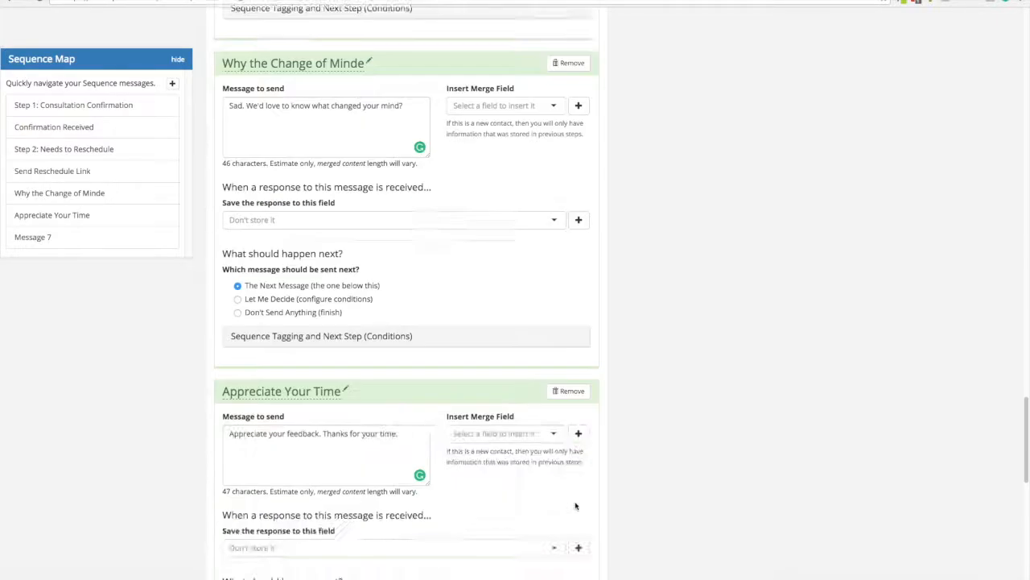
Step: Rename the new Message 7 as "Fallback Message"
click(285, 72)
drag(242, 45, 189, 46)
text(Fallback Message)
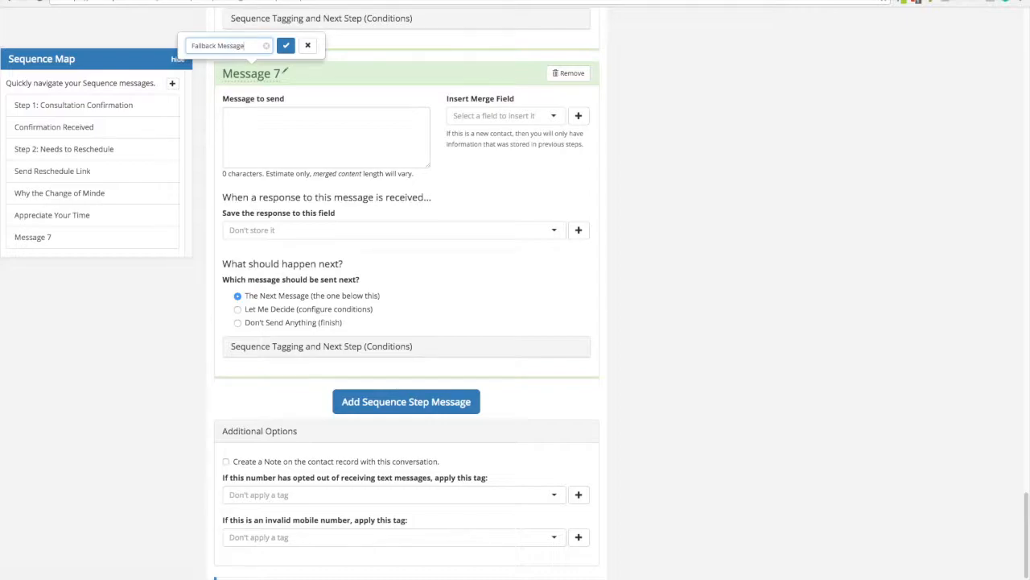
click(286, 45)
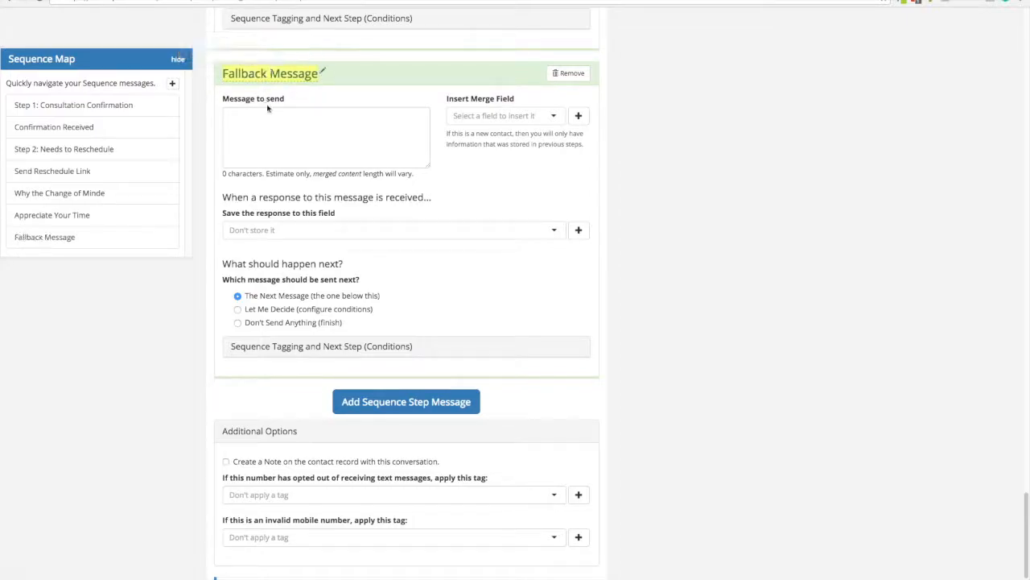
Step: Enter "Sorry didn't understand that. Feel free to reach out if you need to reschedule." as the Fallback Message text
click(264, 119)
text(Soo)
key(BackSpace)
text(rry didn't)
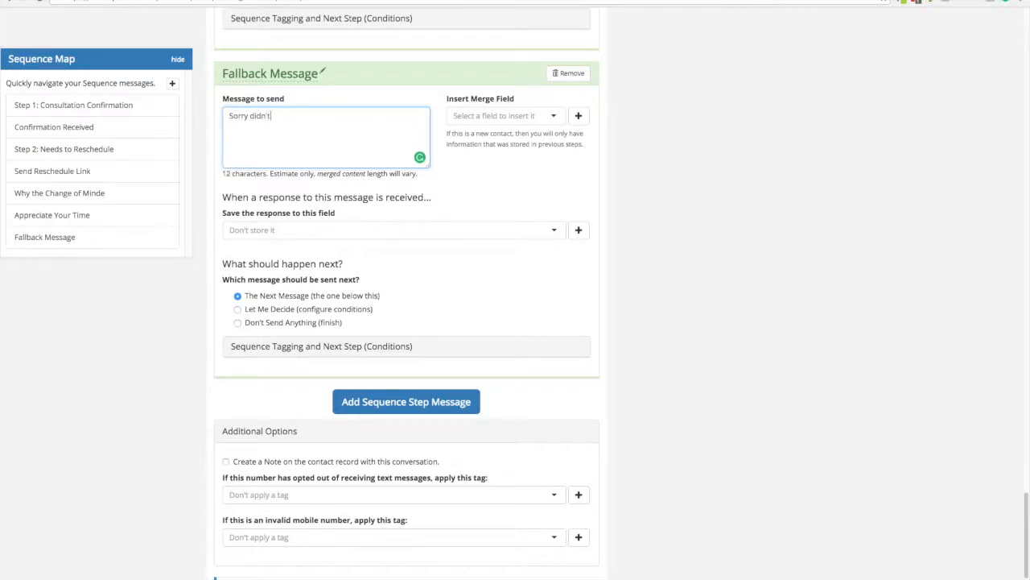
text( understand that.)
text(to reach it)
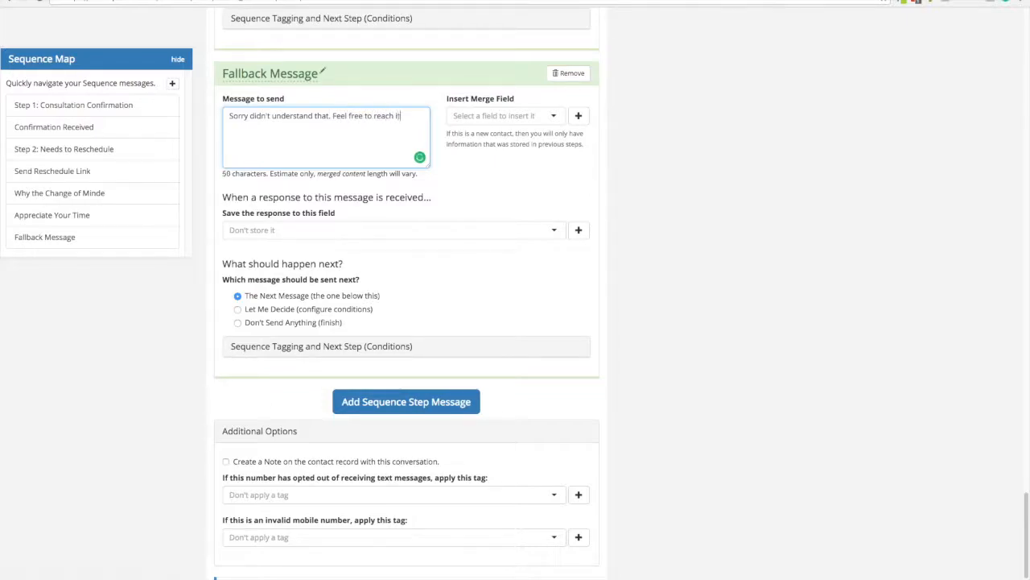
key(BackSpace)
key(BackSpace)
text(out to)
key(BackSpace)
text(if you need to reschedule.)
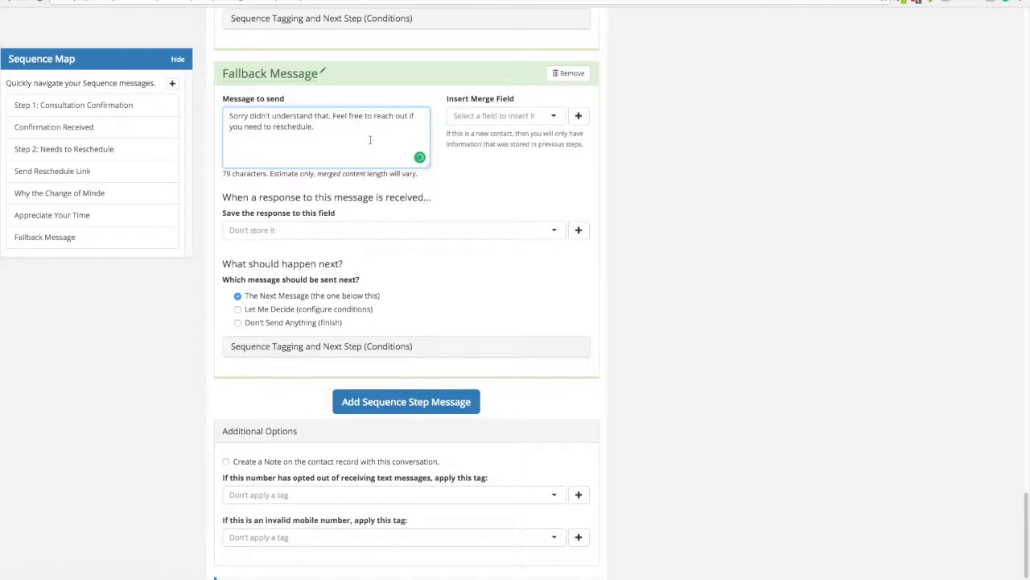
Step: Set what happens after the Fallback Message to Don't Send Anything (finish)
scroll(370, 140, up, 2)
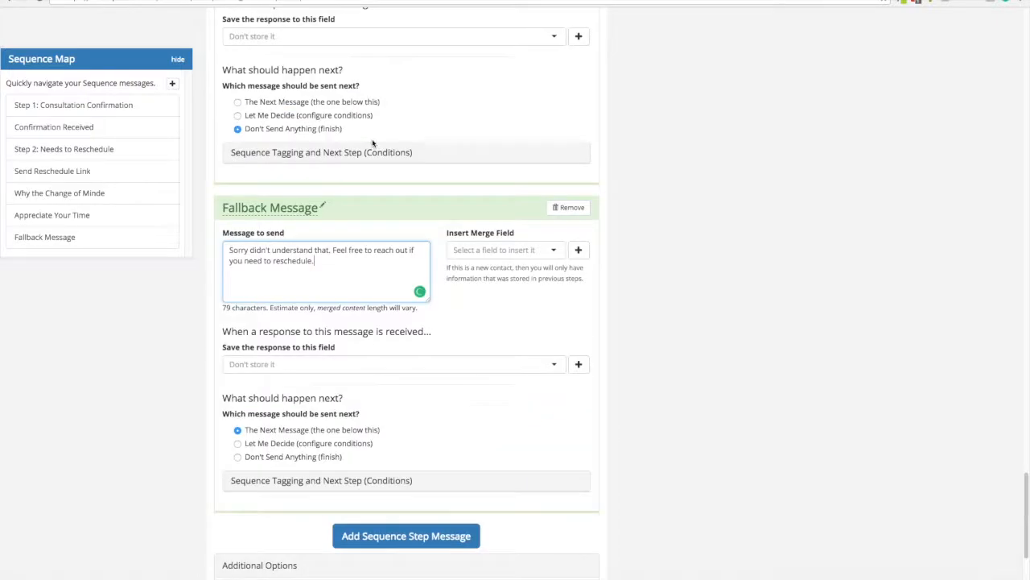
scroll(366, 133, up, 5)
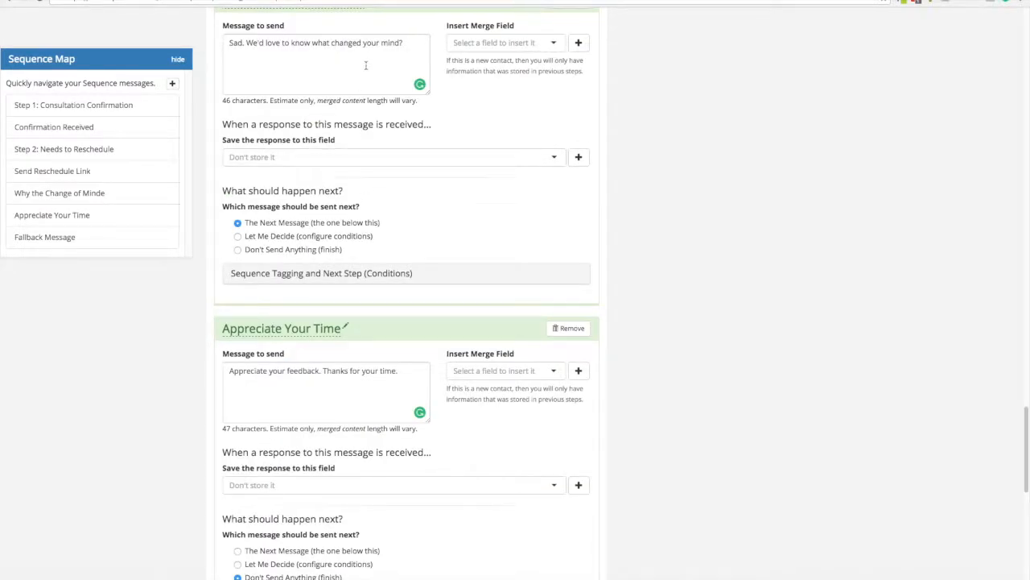
scroll(394, 169, down, 3)
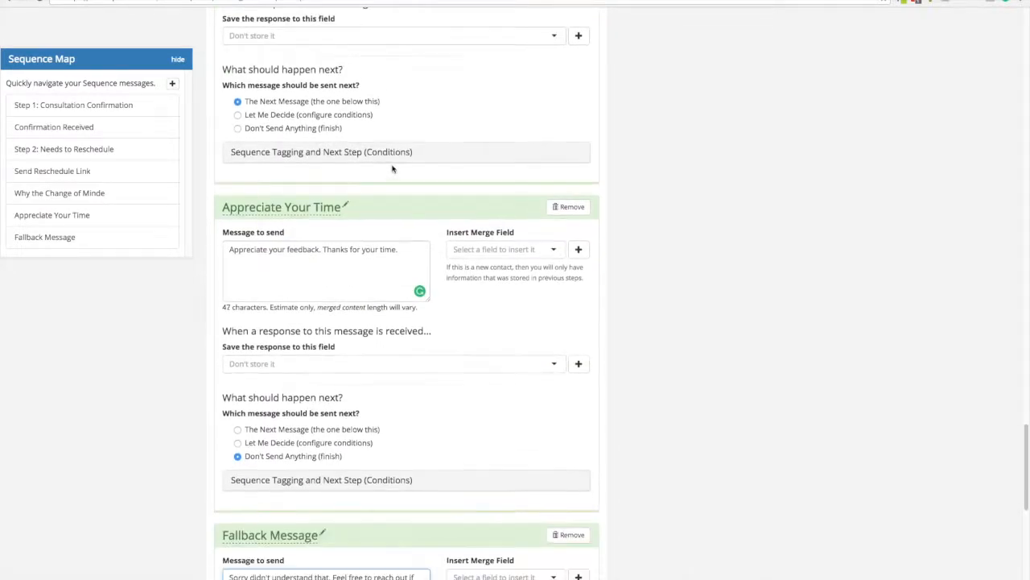
scroll(398, 243, down, 6)
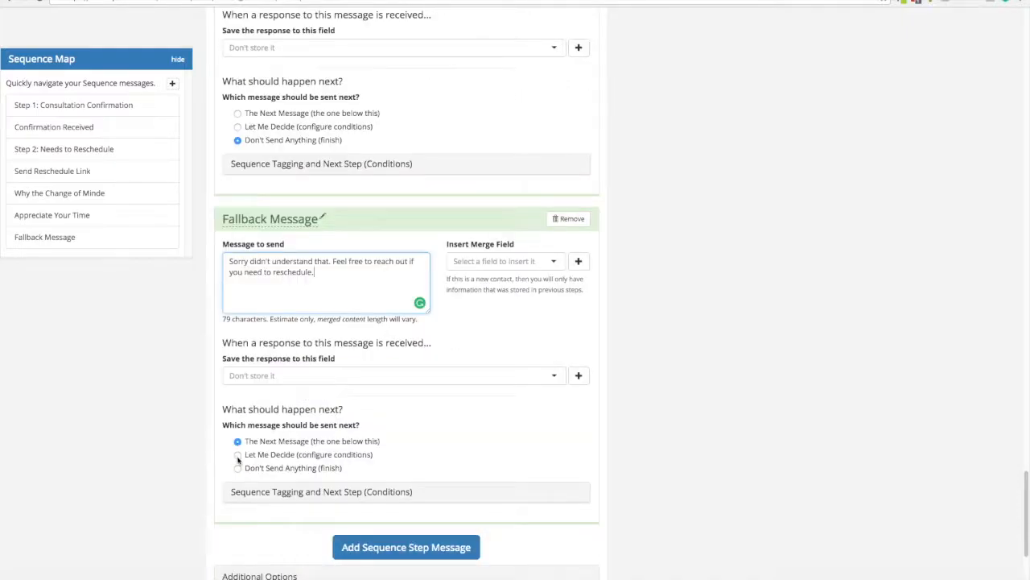
click(239, 472)
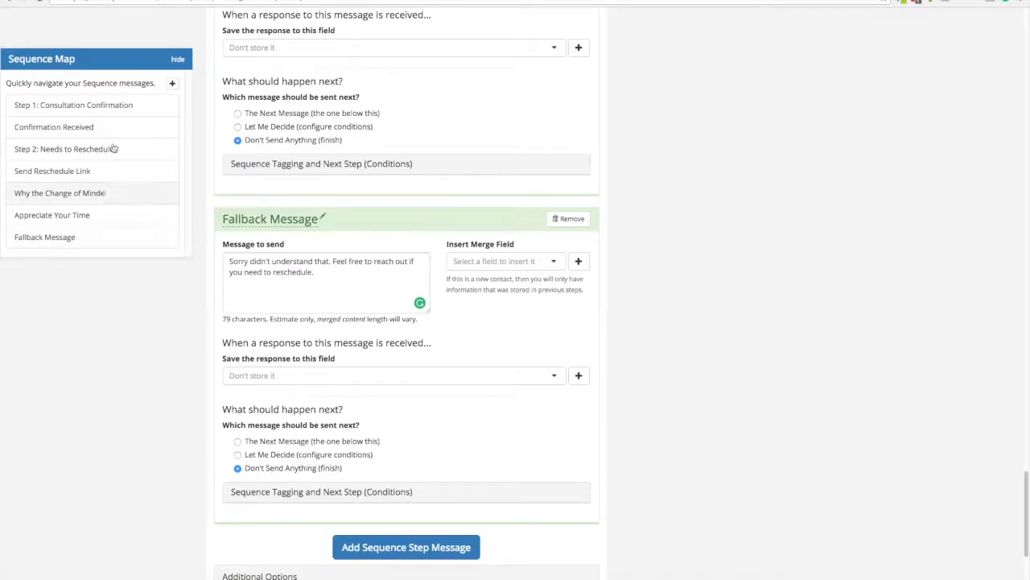
Step: Set Step 1: Consultation Confirmation to send Fallback Message when none of its criteria are met
click(97, 112)
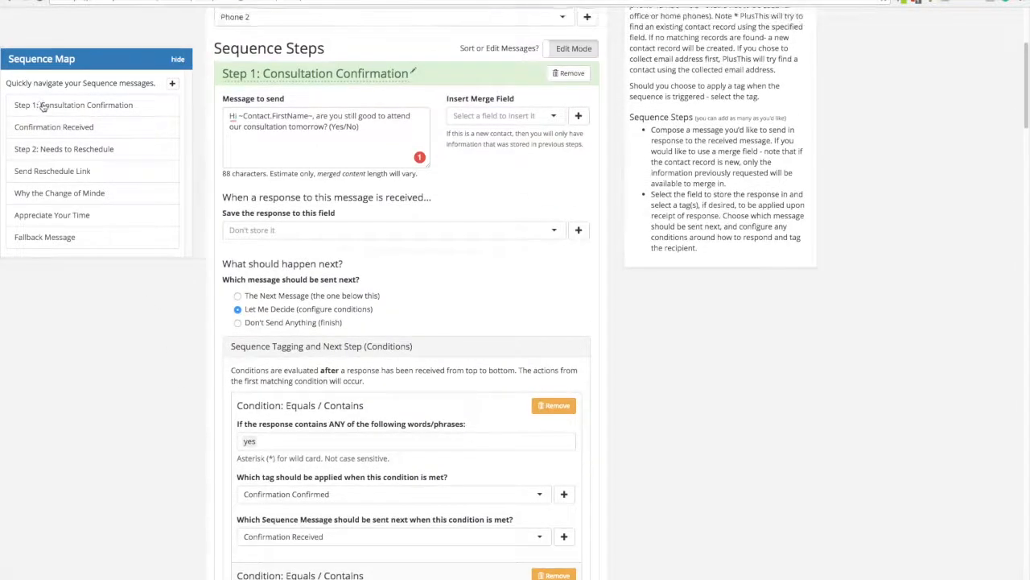
scroll(383, 283, down, 2)
scroll(386, 280, down, 2)
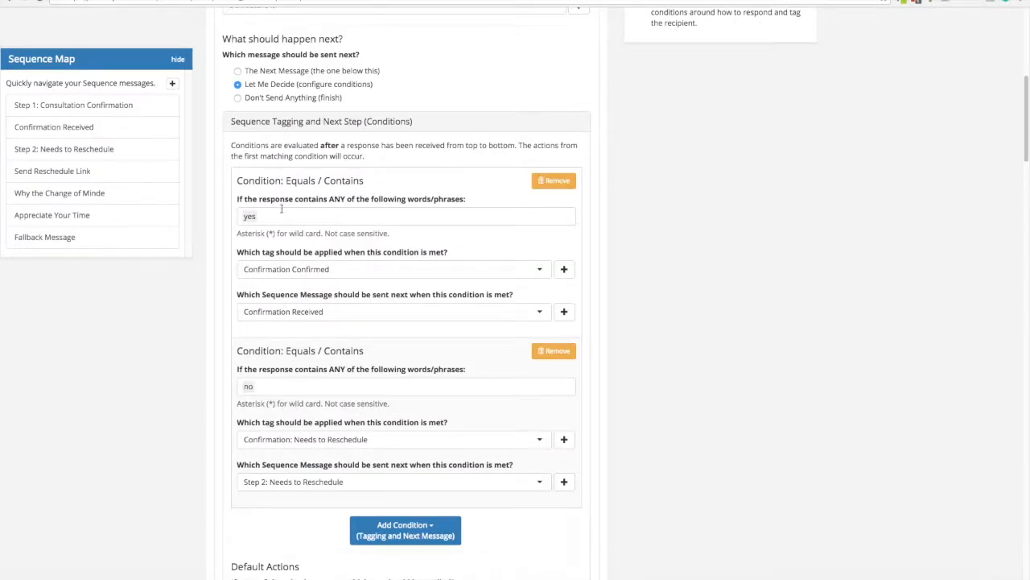
scroll(290, 386, down, 2)
click(260, 532)
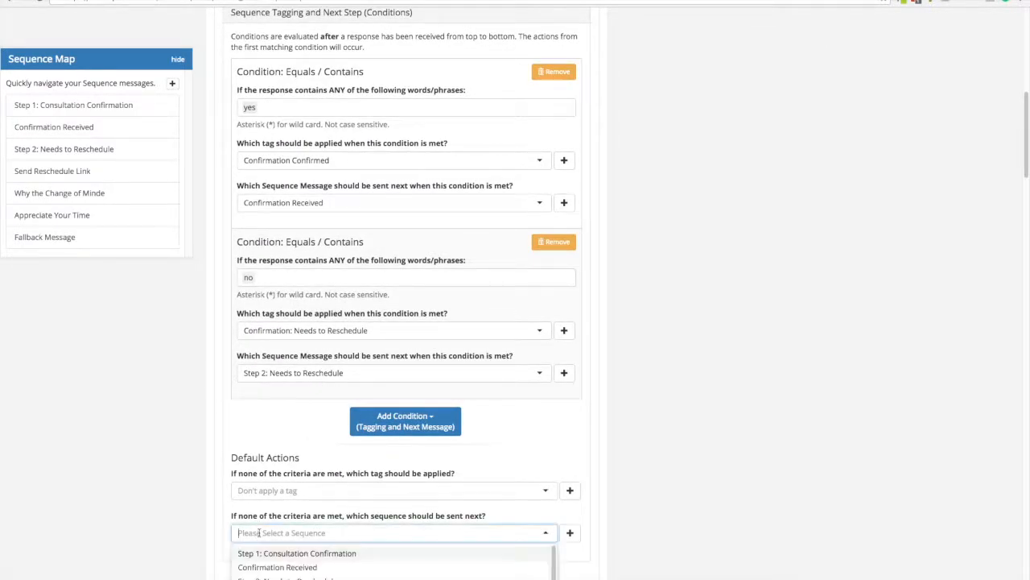
text(Fall)
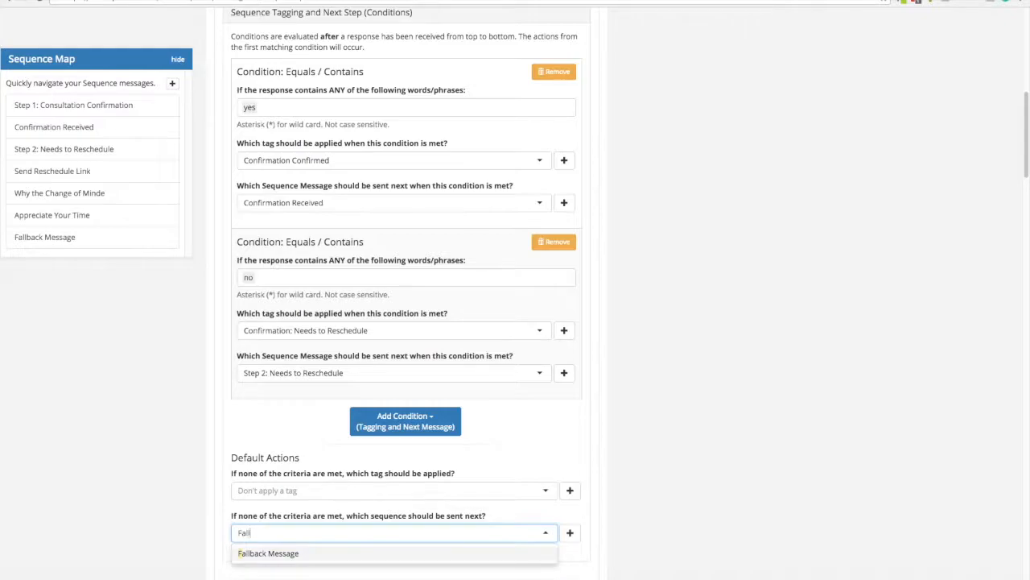
click(270, 553)
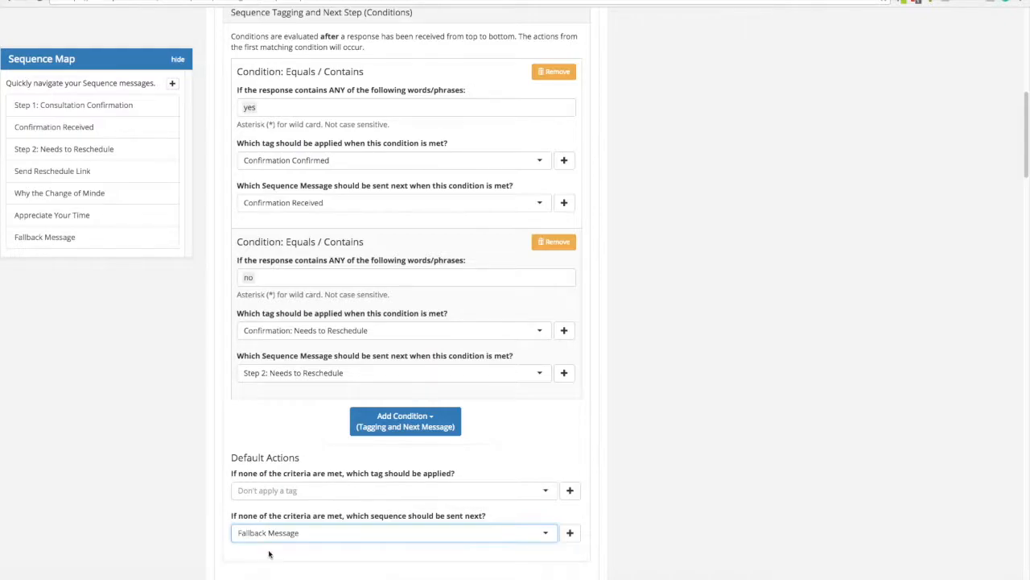
Step: Check the default actions of Step 2: Needs to Reschedule for replies that match no condition
click(81, 149)
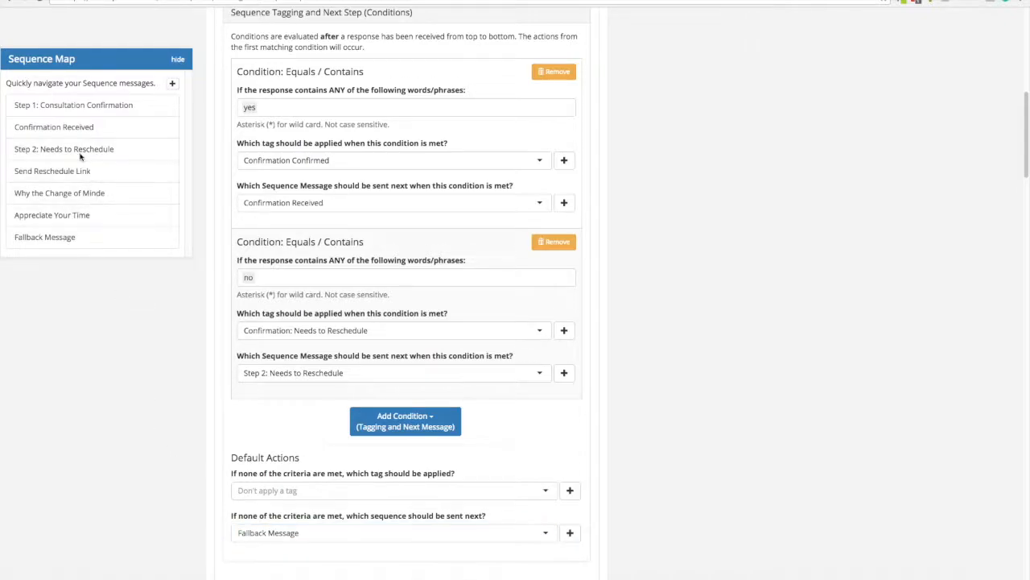
scroll(299, 327, down, 6)
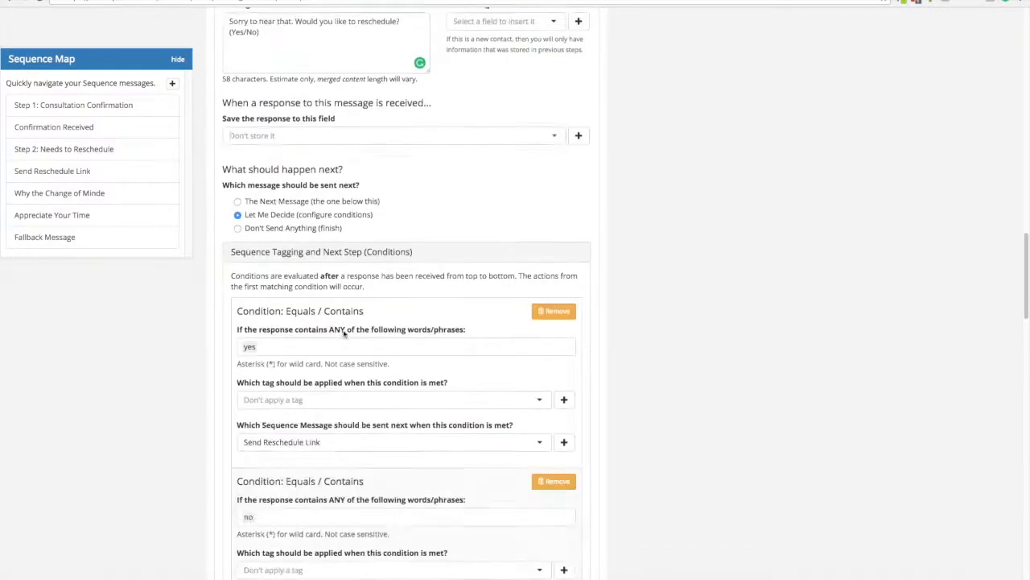
click(276, 315)
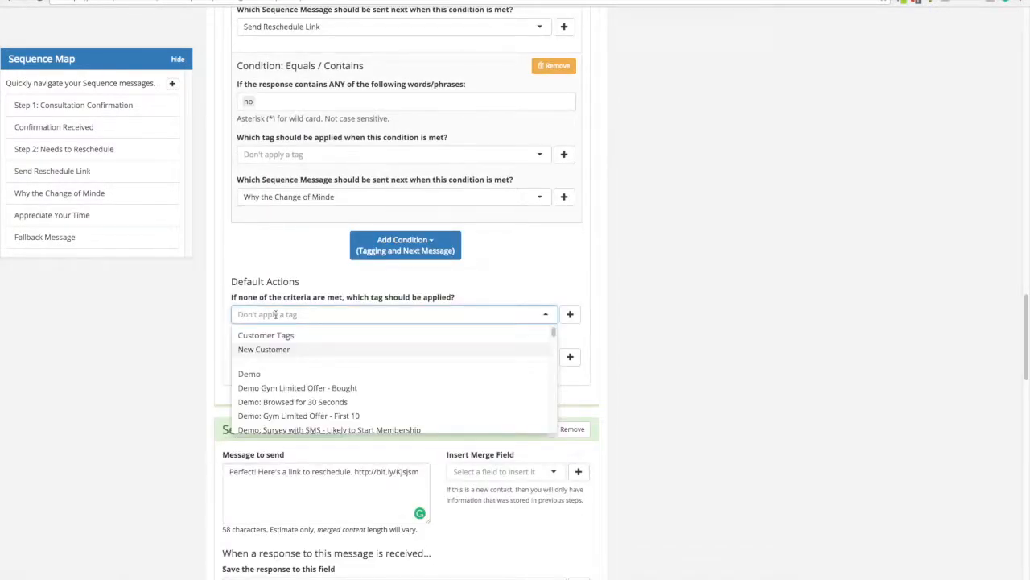
click(286, 282)
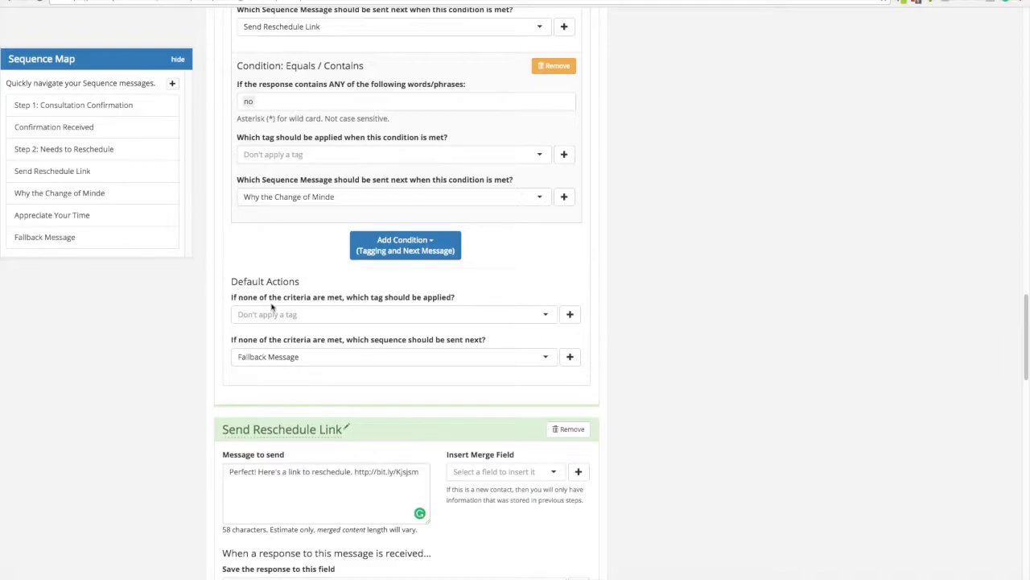
Step: Enable creating a note on the contact record with this conversation and set the note type to Appointment
scroll(315, 319, down, 10)
scroll(329, 315, down, 8)
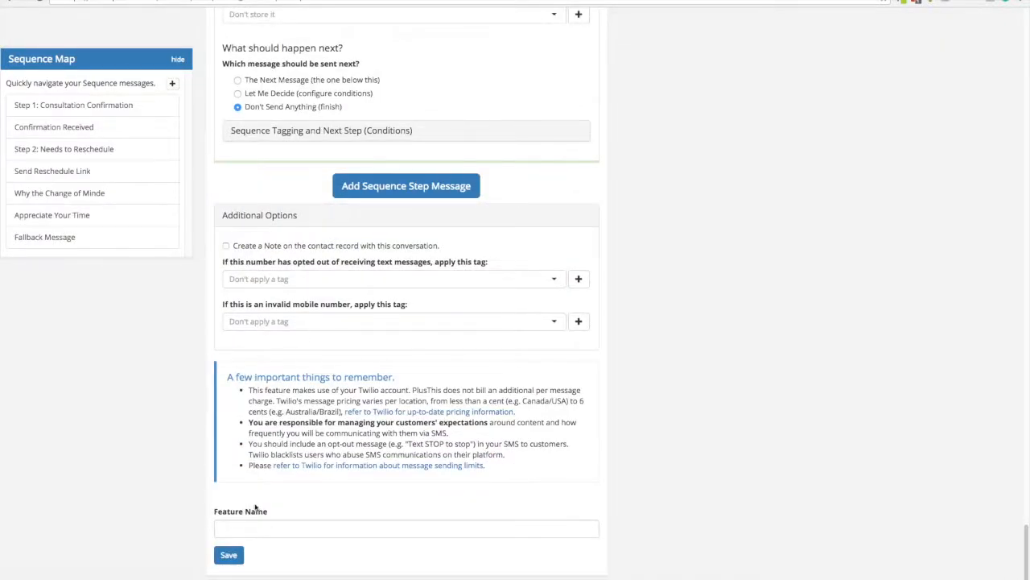
click(226, 246)
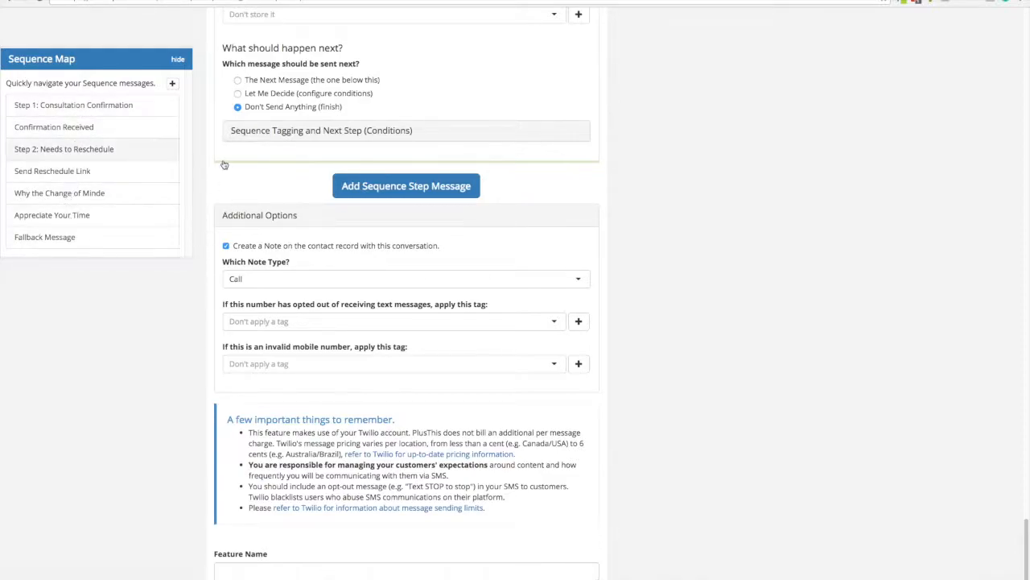
click(268, 279)
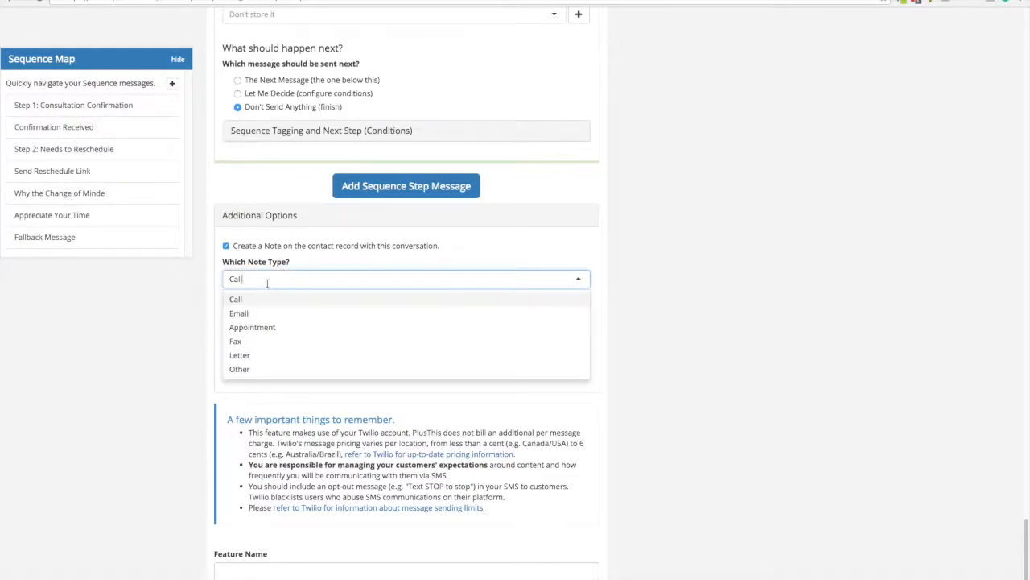
click(243, 328)
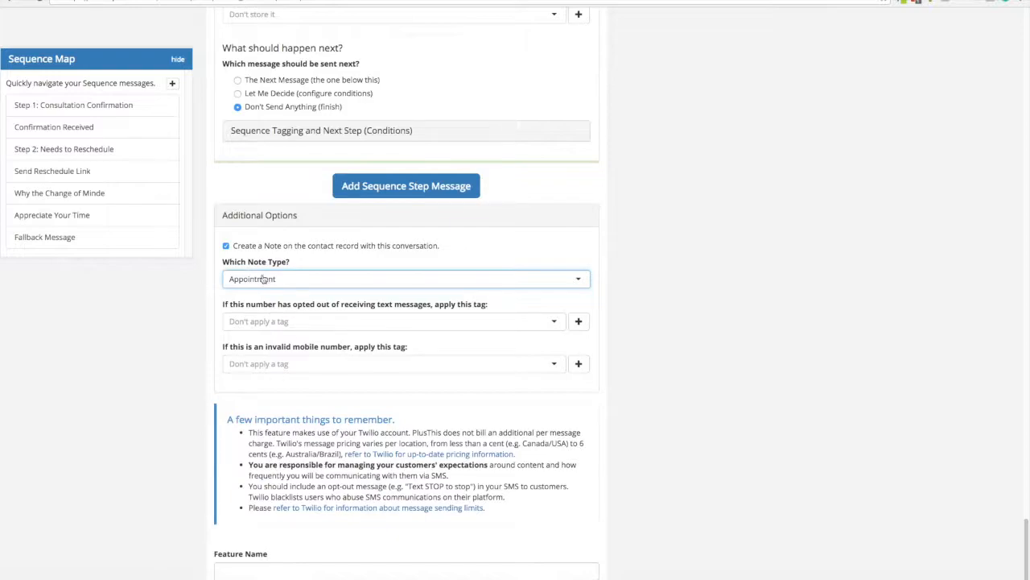
Step: Name the feature "SMS Demo - Consultation Confirmation" and save it
scroll(364, 370, down, 1)
click(228, 549)
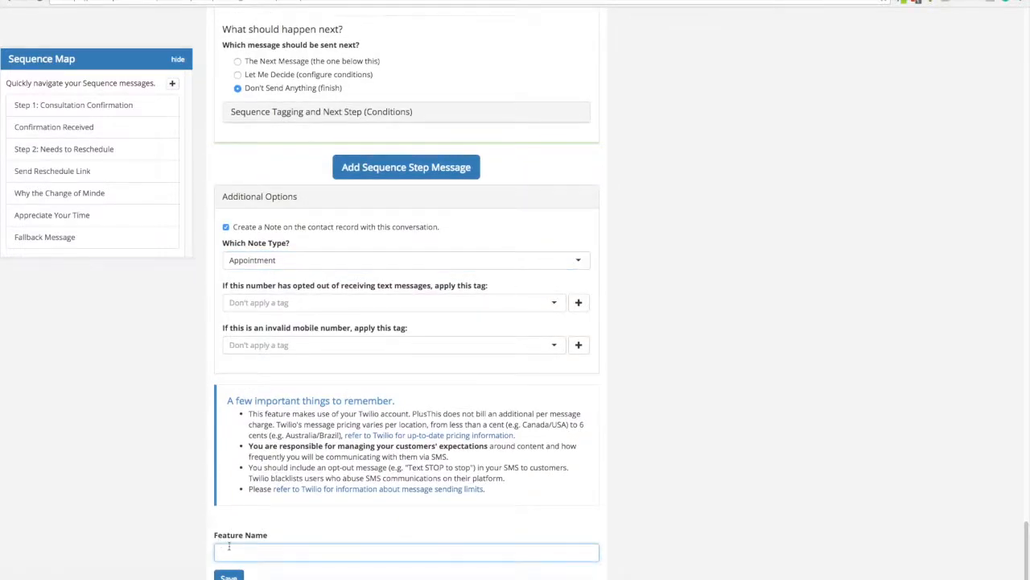
text(SMS )
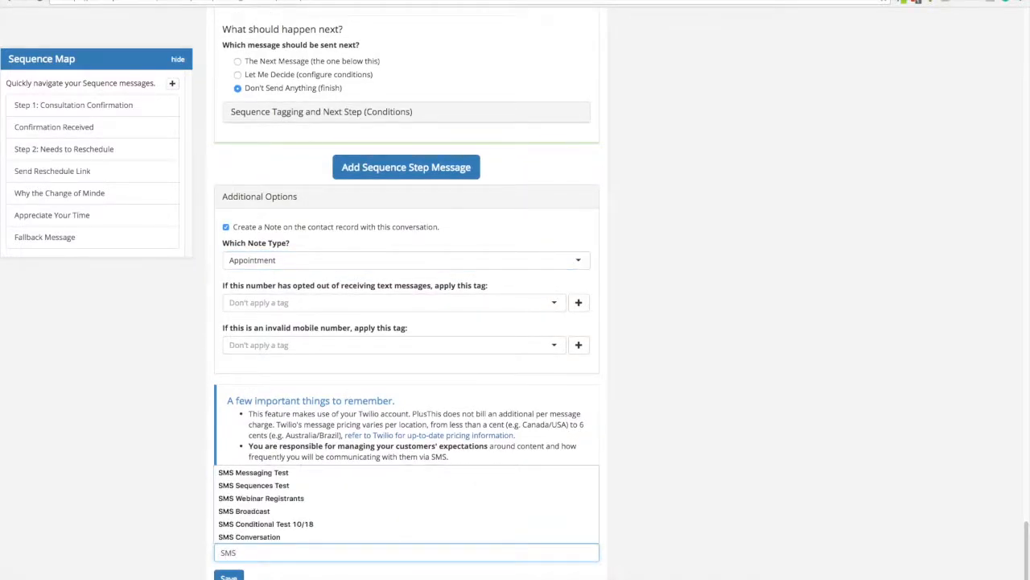
text(SDemo -)
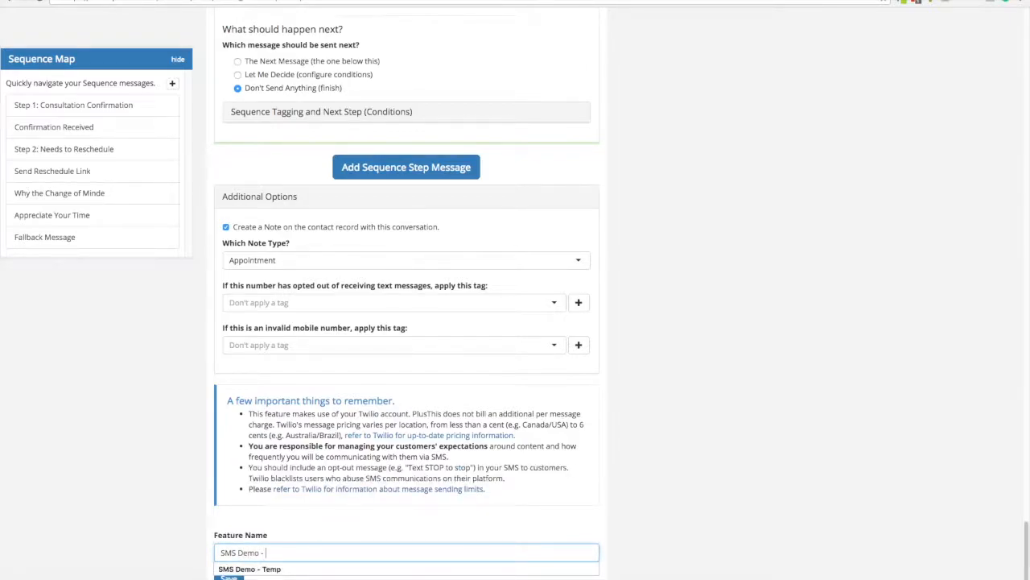
text( Consultation Confirmation)
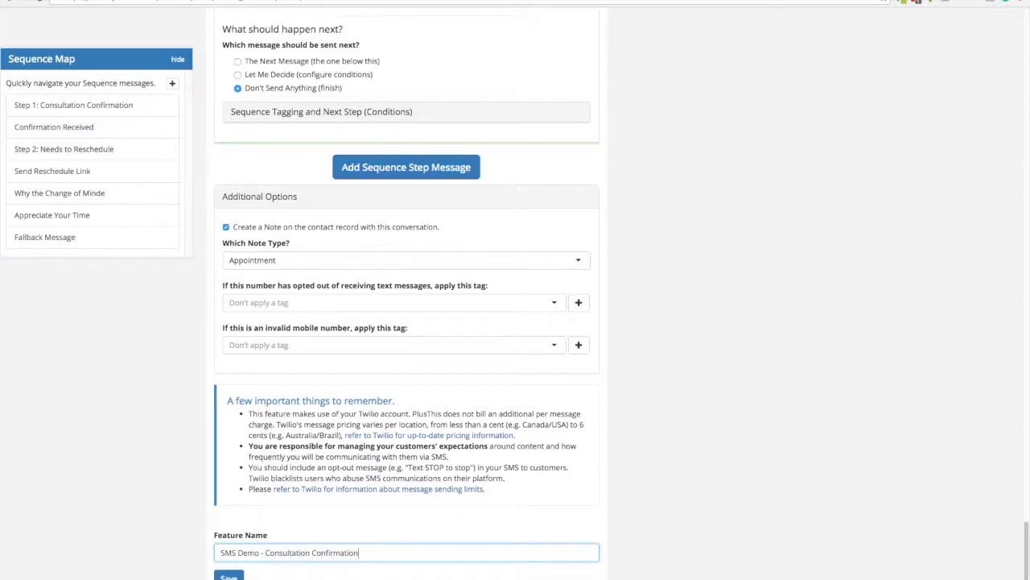
click(230, 573)
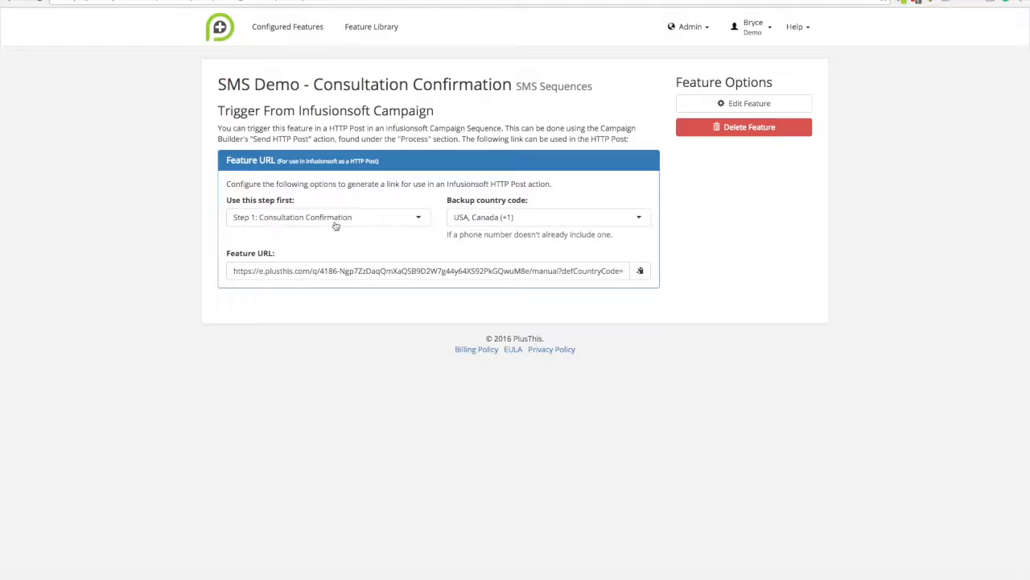
Step: Select Step 1: Consultation Confirmation as the first step for the feature URL and copy the generated URL
click(420, 220)
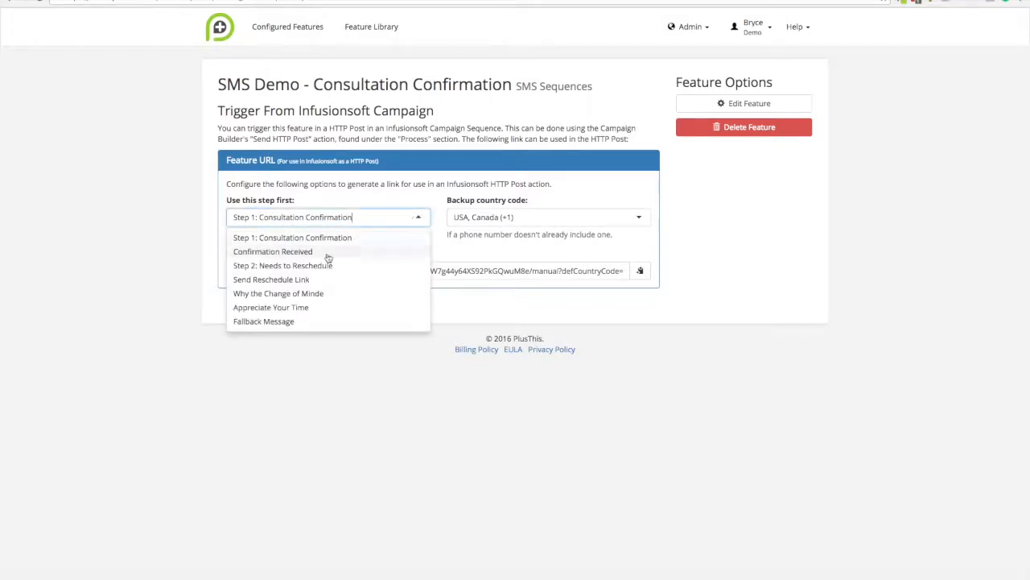
click(281, 238)
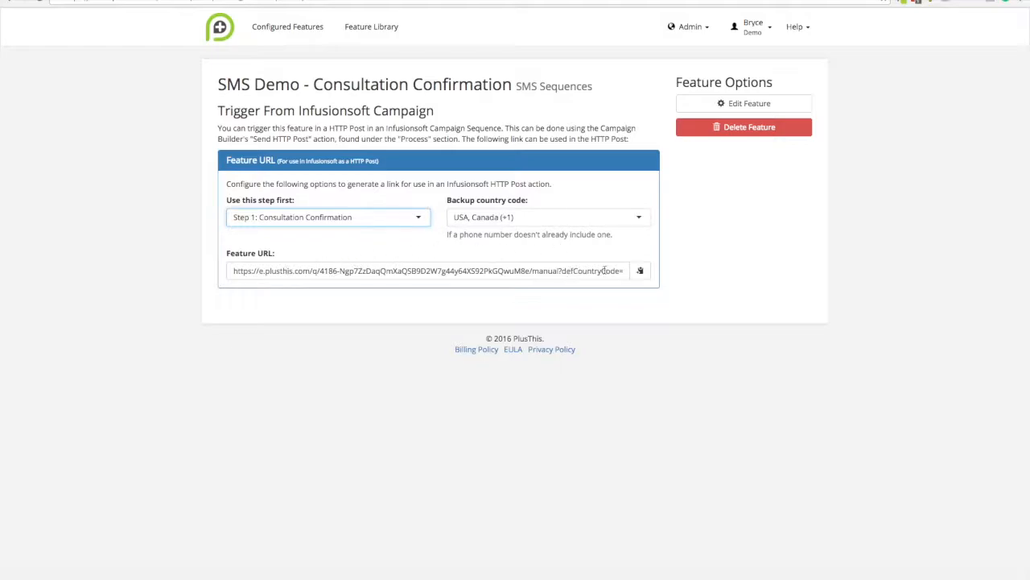
click(640, 271)
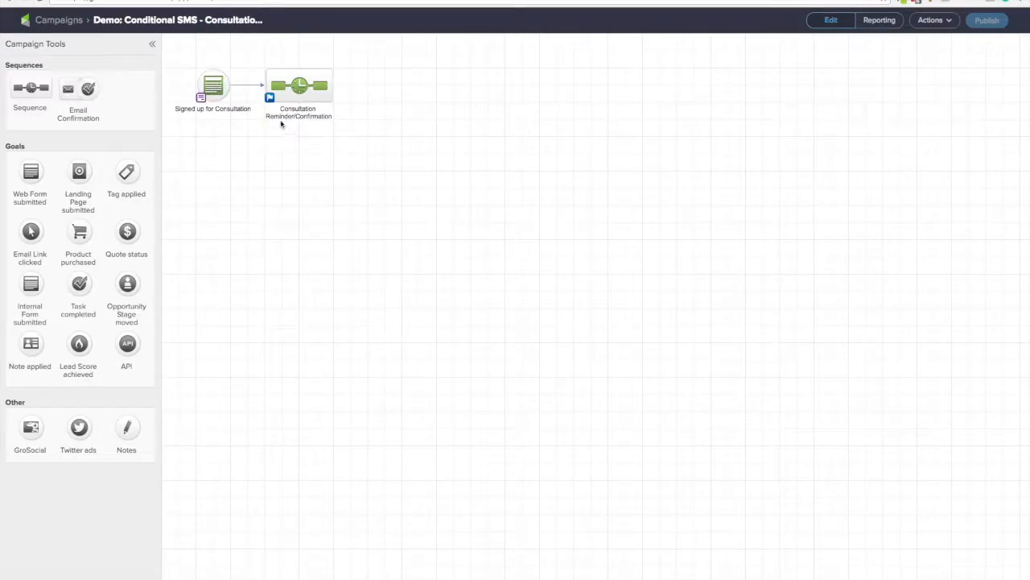
Step: Switch to the Infusionsoft campaign and open the Send HTTP Post settings in the Consultation Reminder/Confirmation sequence
double_click(303, 91)
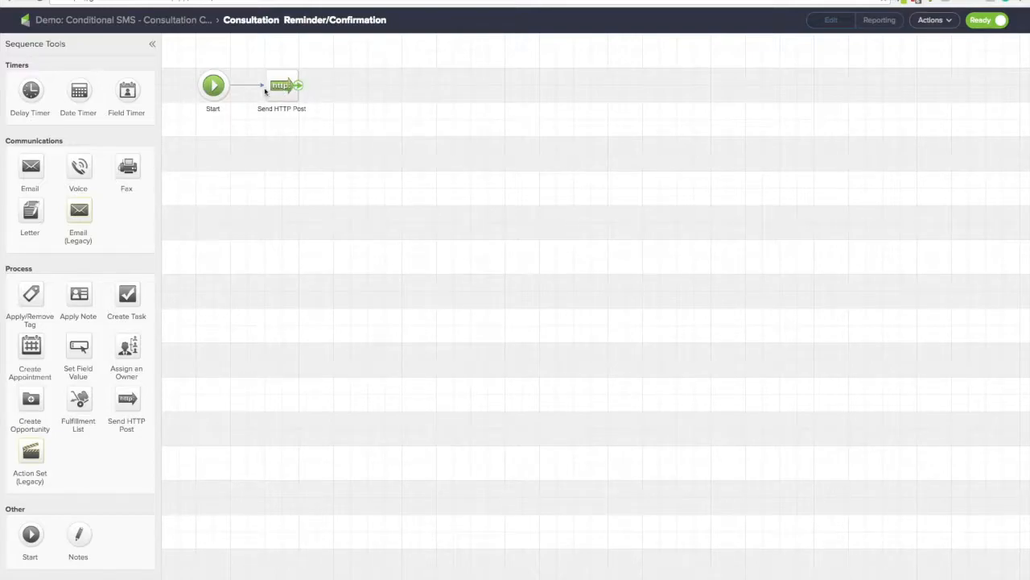
double_click(286, 85)
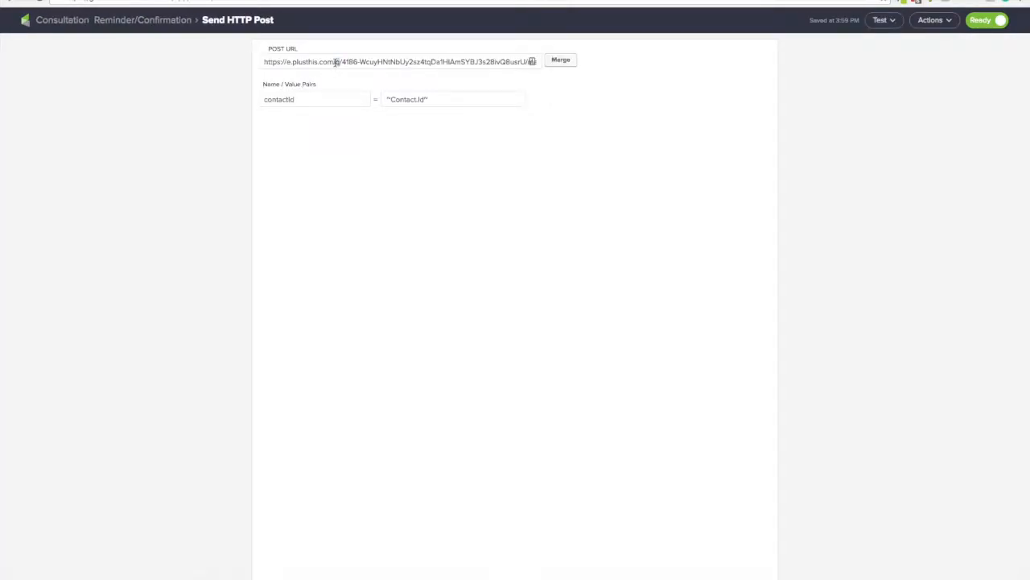
Step: Try clearing the HTTP post's existing POST URL, undo the removal, and return to the Consultation Reminder/Confirmation sequence
triple_click(335, 62)
key(BackSpace)
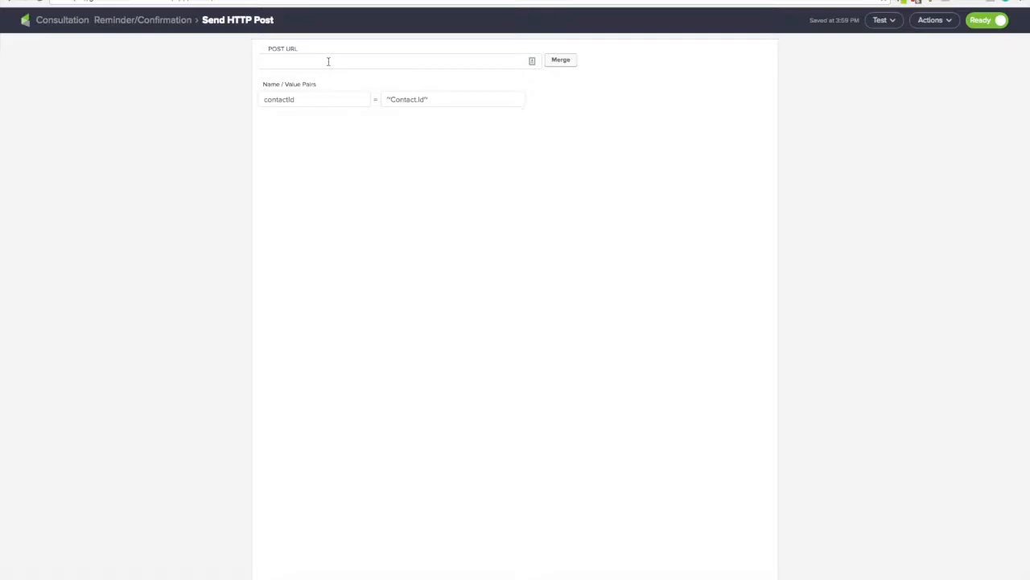
key(ctrl+z)
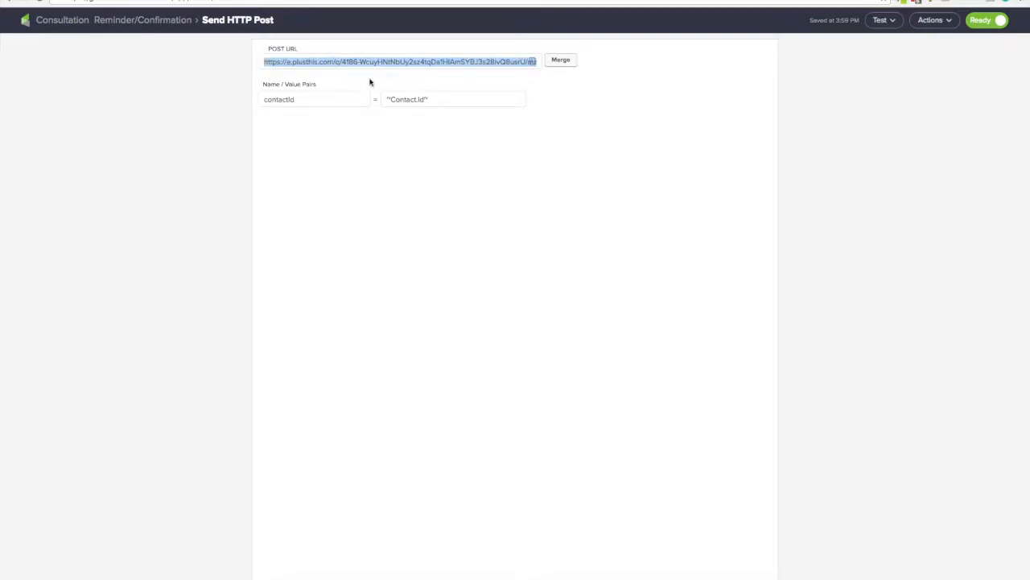
click(586, 108)
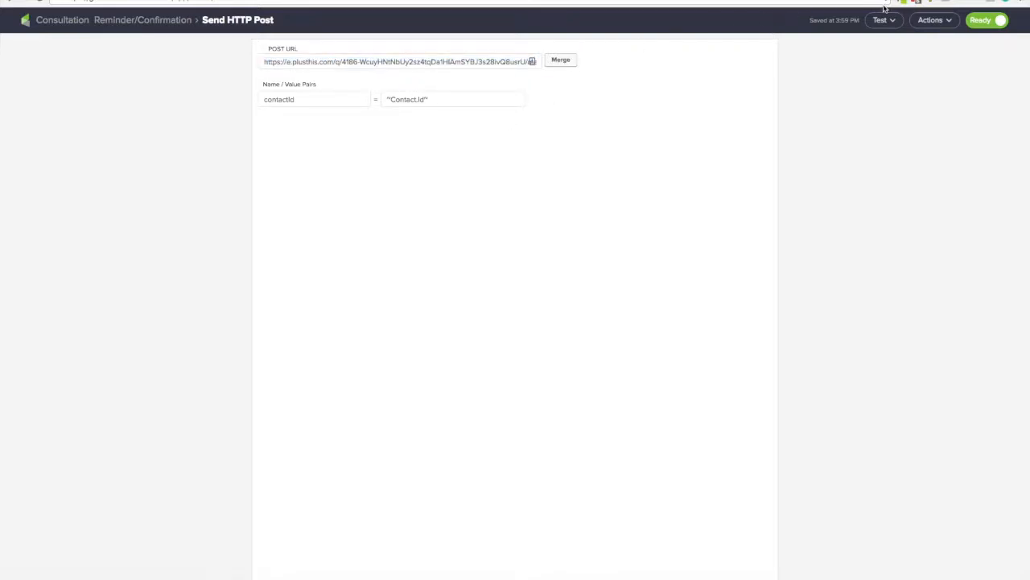
click(90, 22)
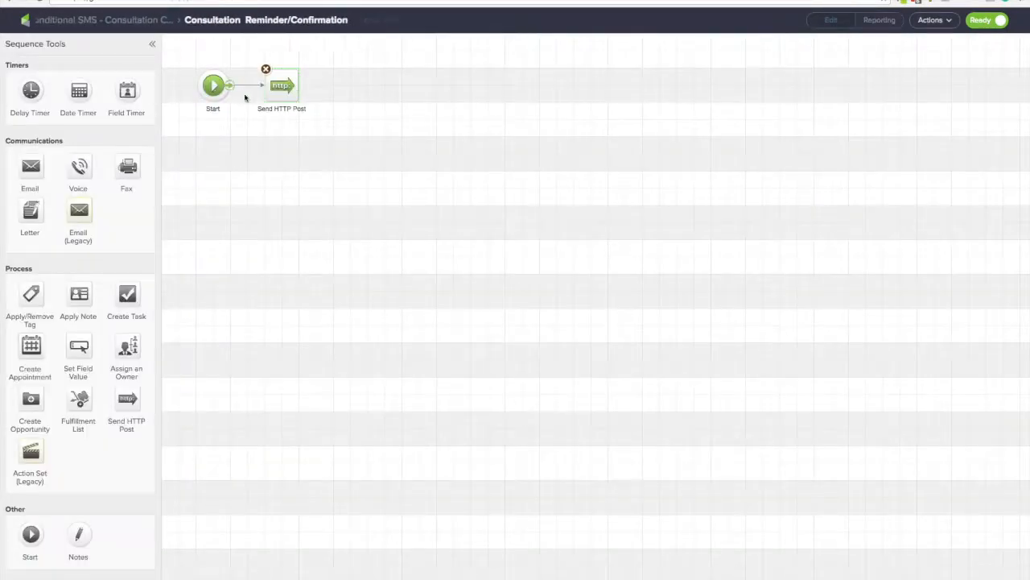
click(293, 164)
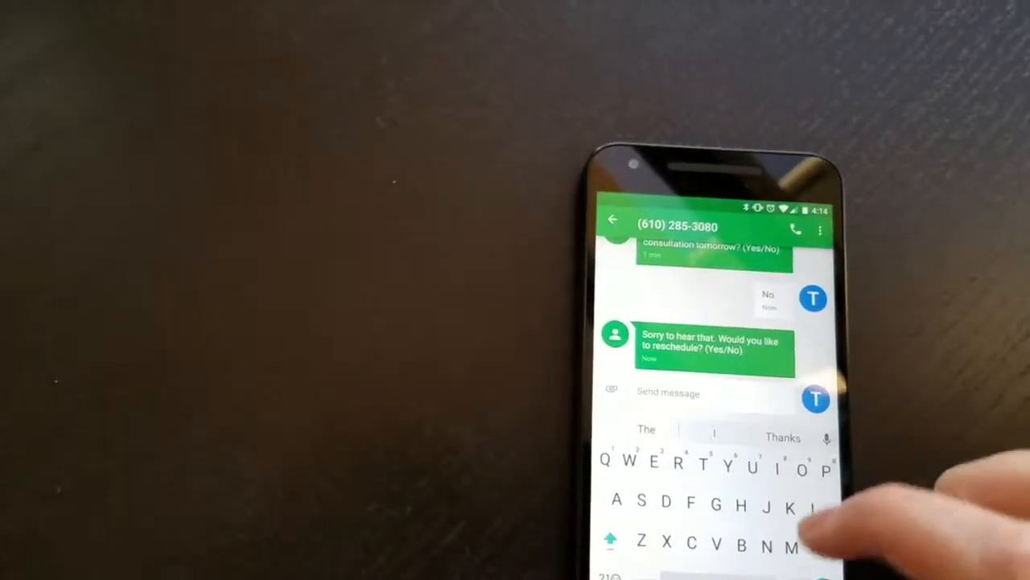
text(Yes)
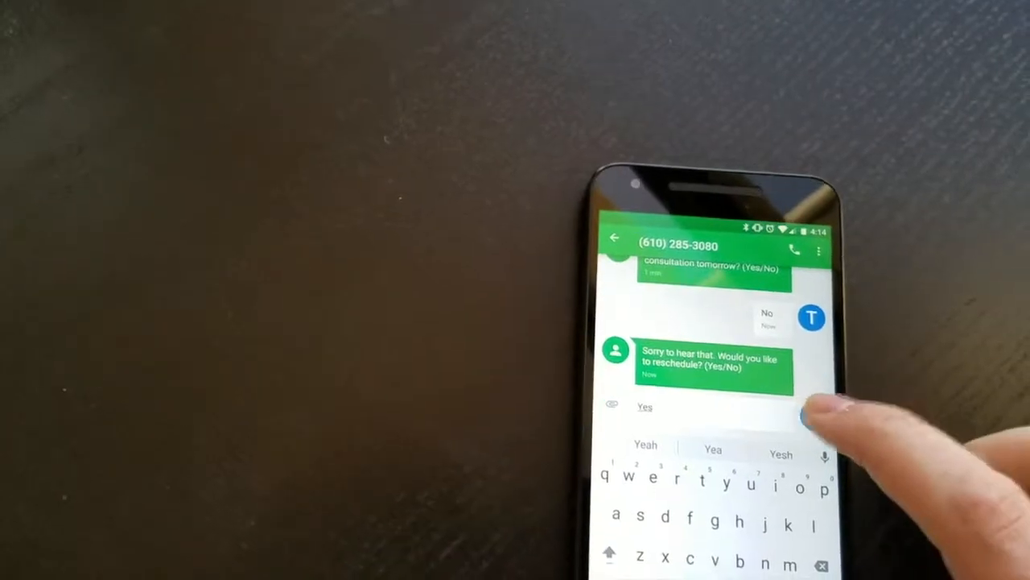
click(829, 425)
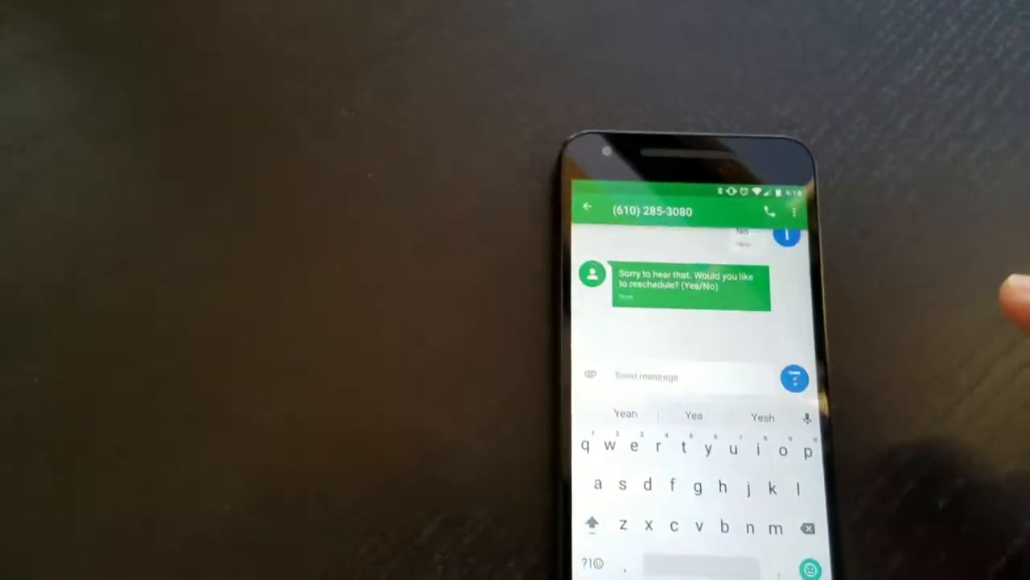